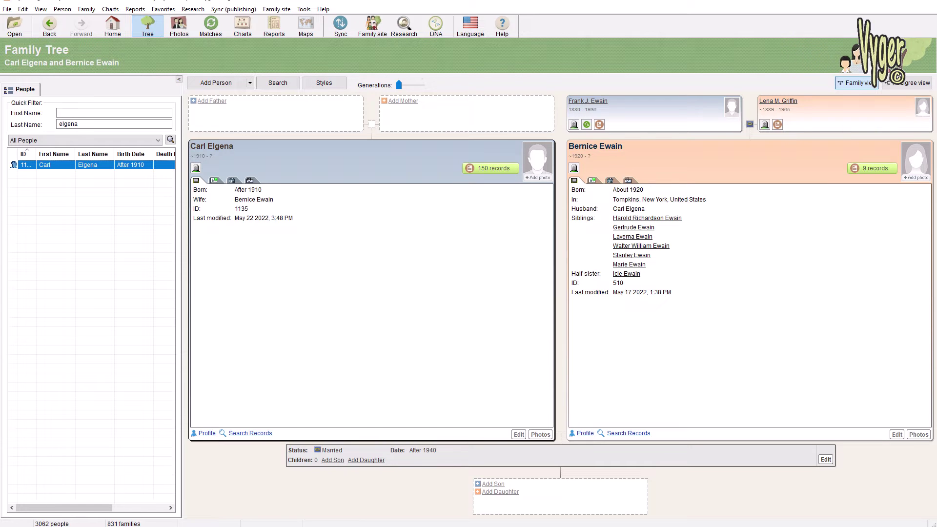
click(342, 24)
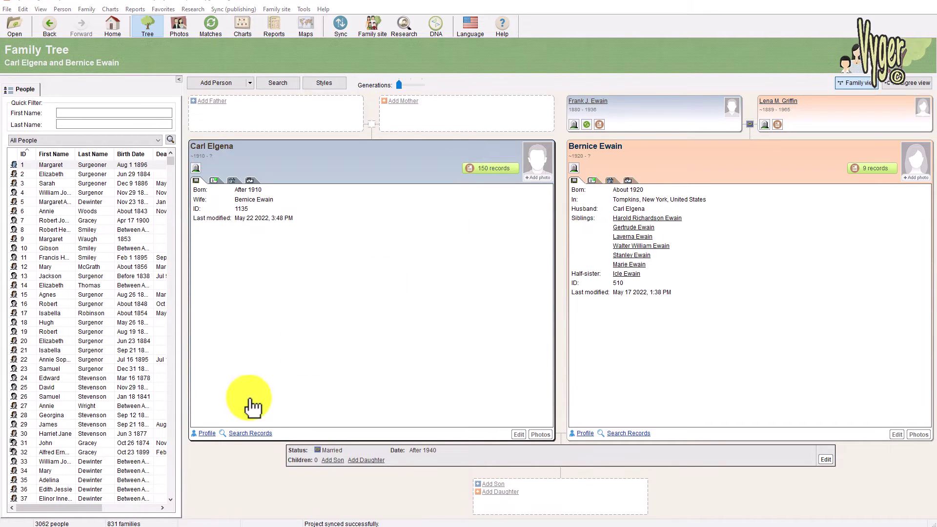
click(207, 434)
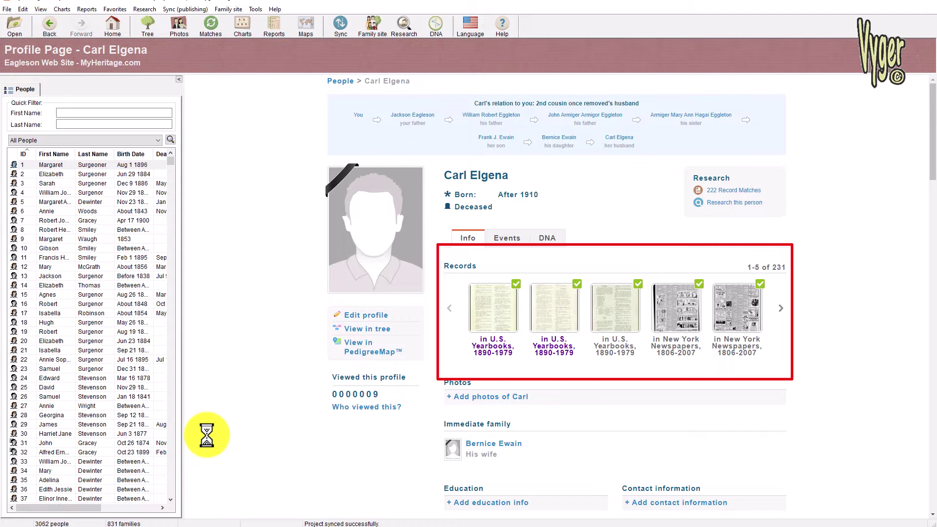
Advance Carl's records to items 6–10 and view the unconfirmed Thompson High School 1932 yearbook match.
click(782, 312)
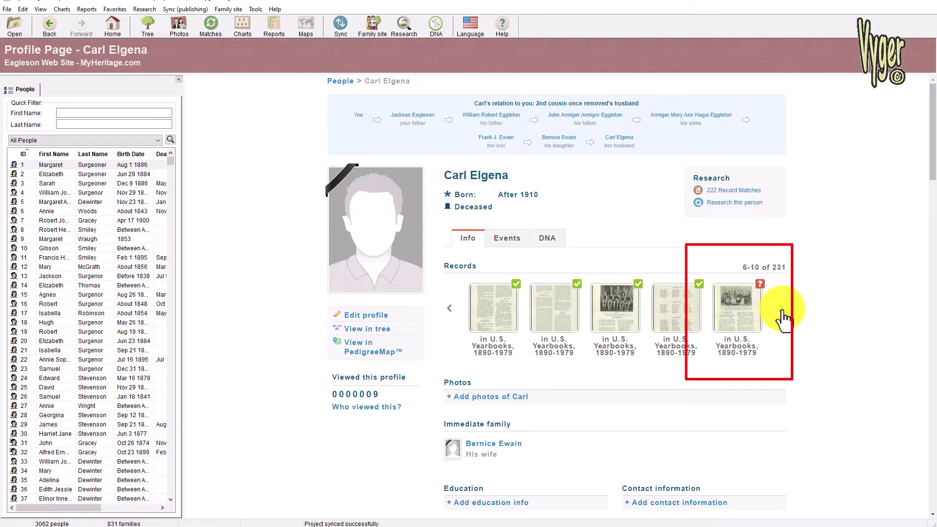
click(761, 285)
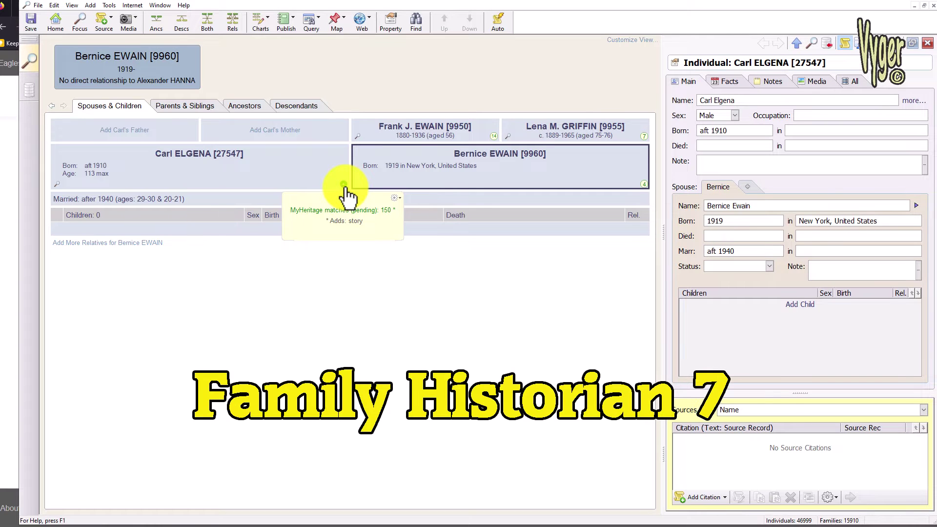
click(344, 186)
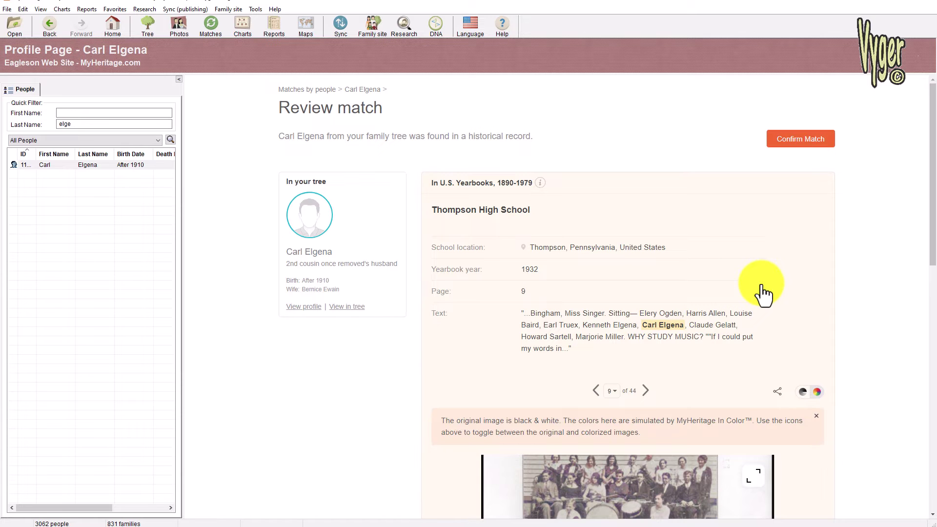
View the Thompson High School 1932 yearbook page full-size and download its original and colorized images.
scroll(754, 408, down, 4)
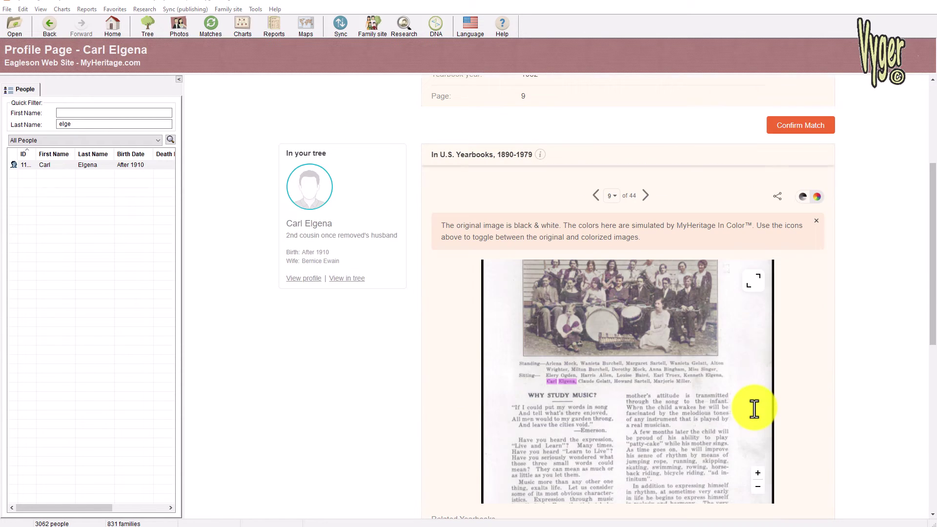
click(755, 280)
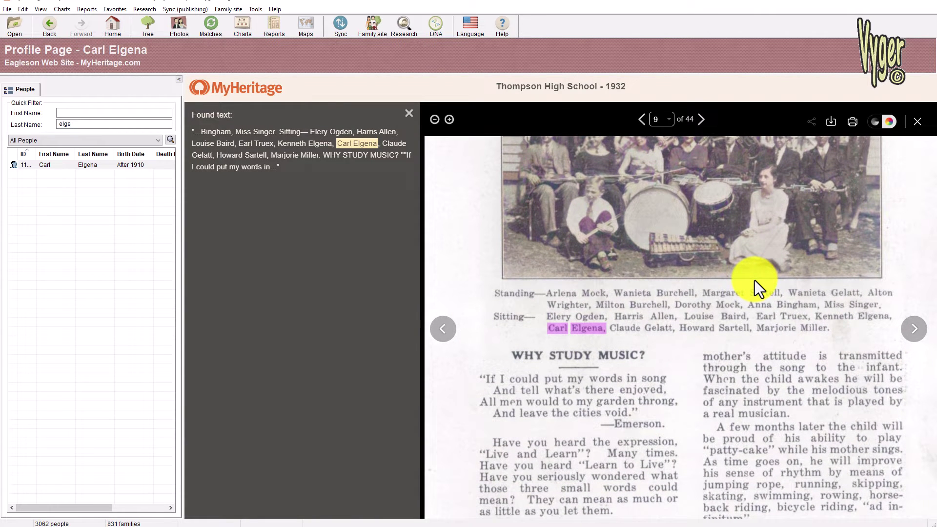
click(830, 122)
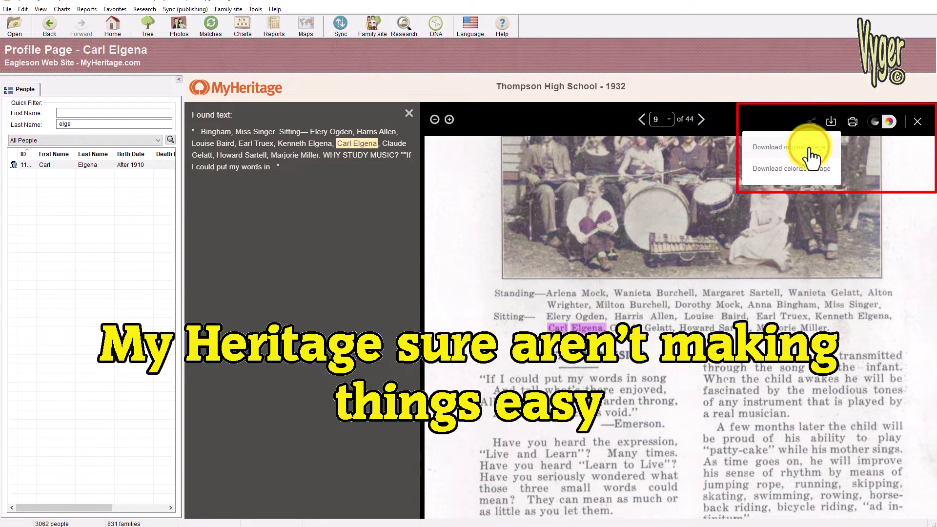
click(802, 173)
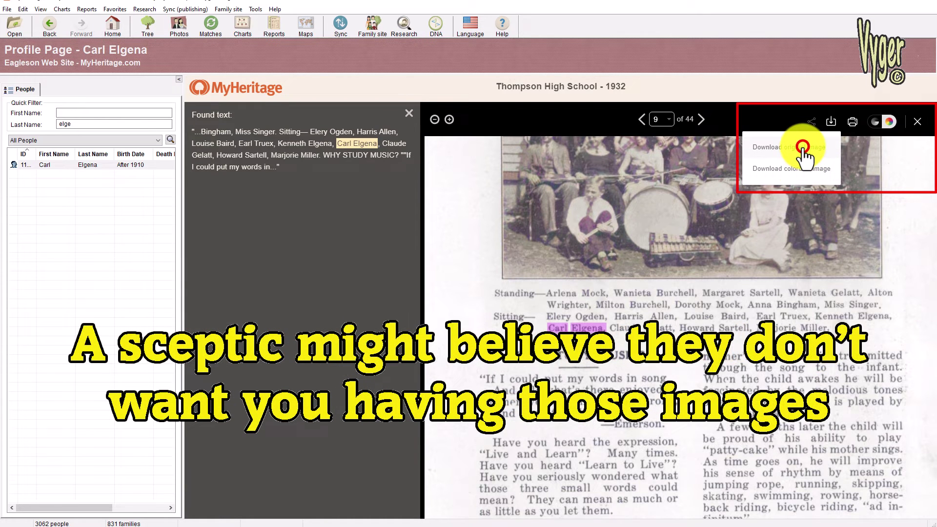
click(803, 150)
click(805, 173)
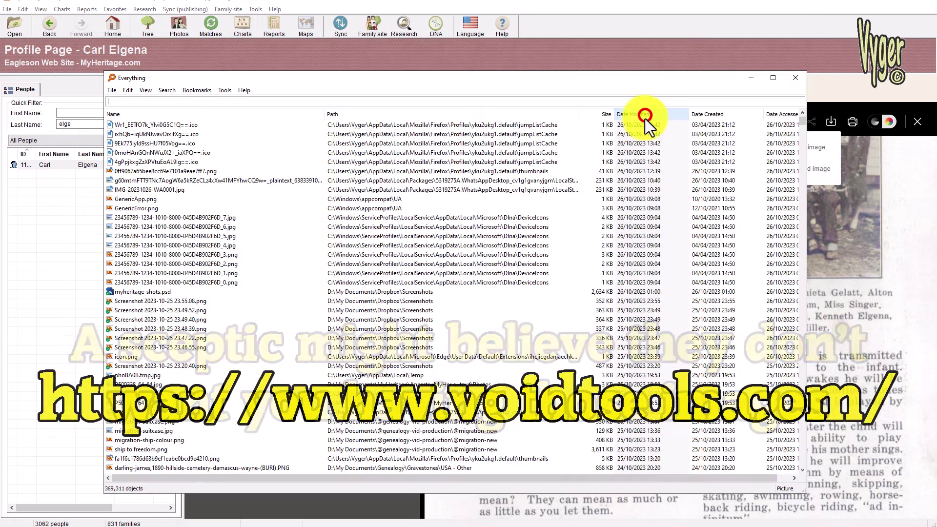
Sort Everything's file list by Date Modified, newest first, then return to Family Tree Builder.
click(645, 116)
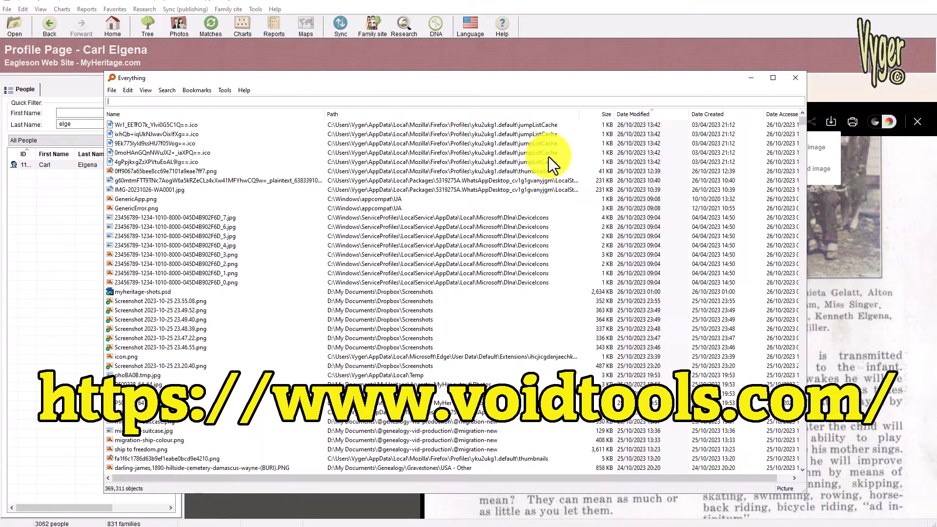
click(569, 28)
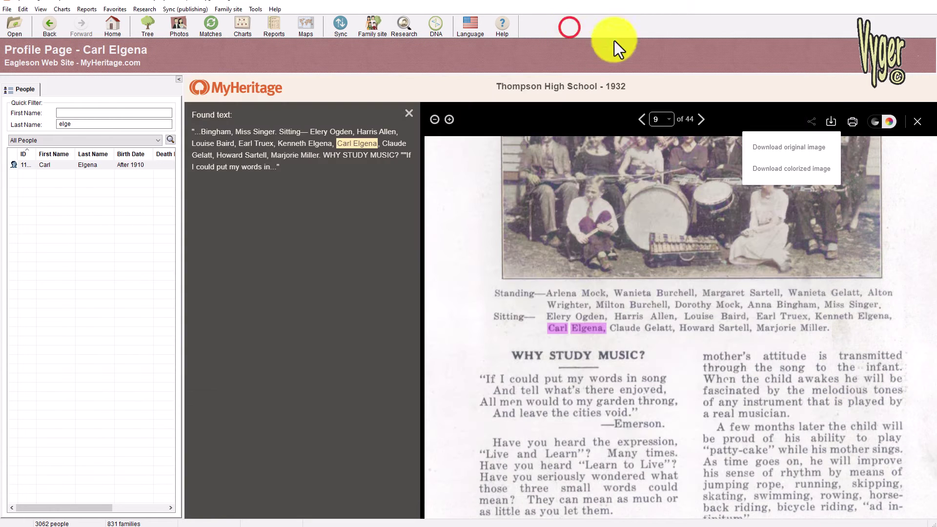
Confirm the 1932 yearbook match, review its Source citation, and save the extract to the tree.
click(918, 122)
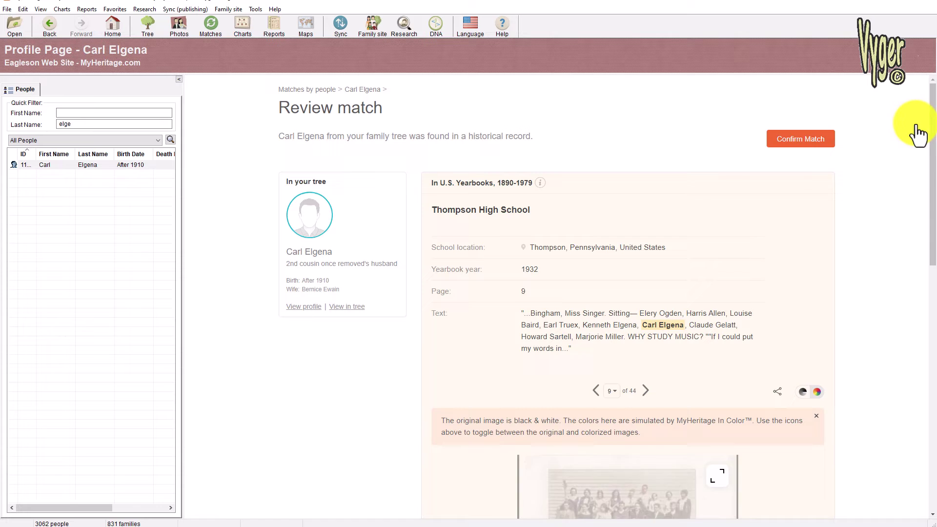
click(800, 140)
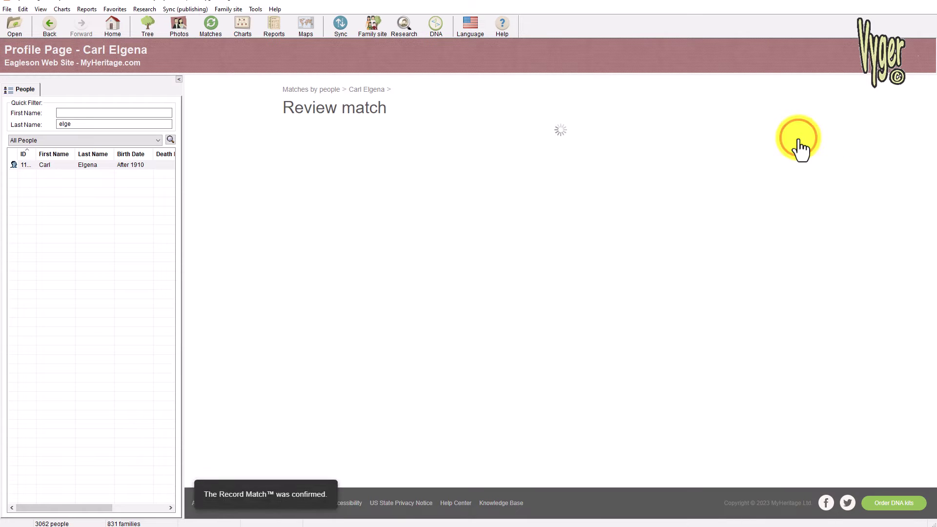
click(586, 349)
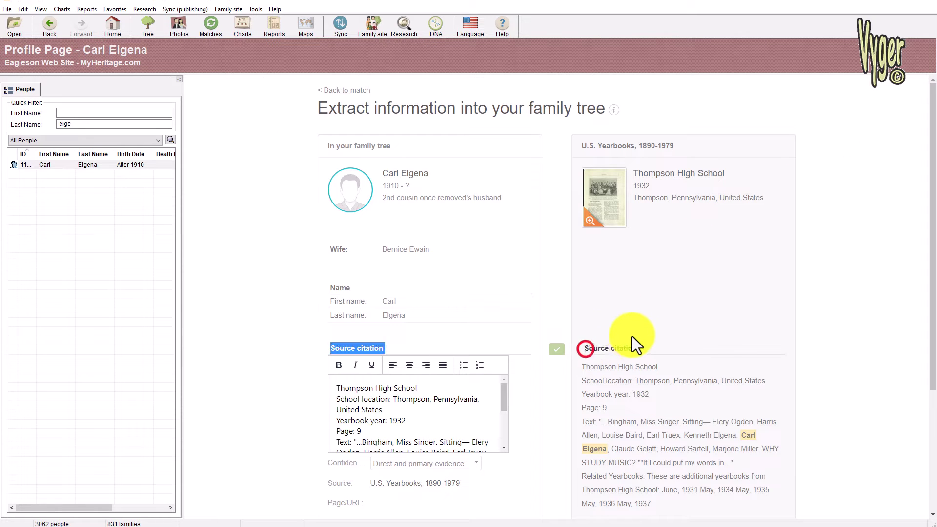
drag(632, 336, 643, 348)
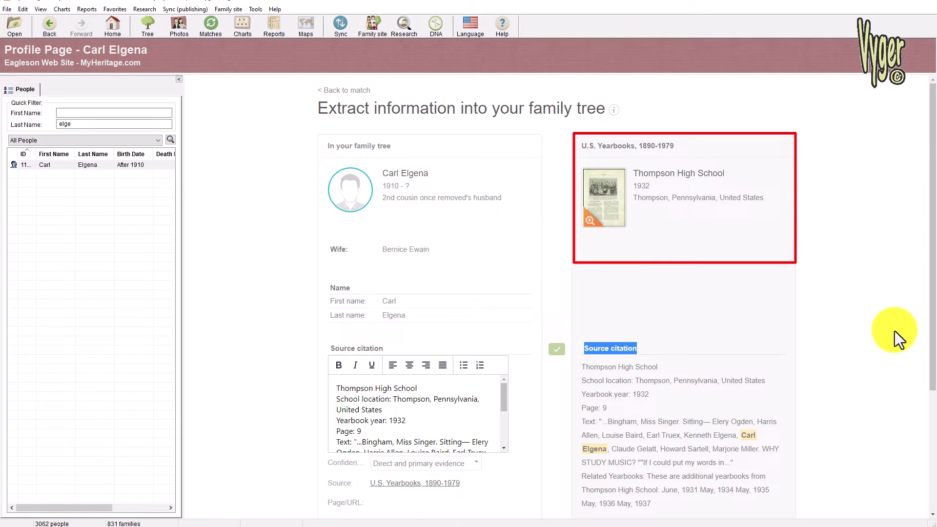
scroll(895, 331, down, 4)
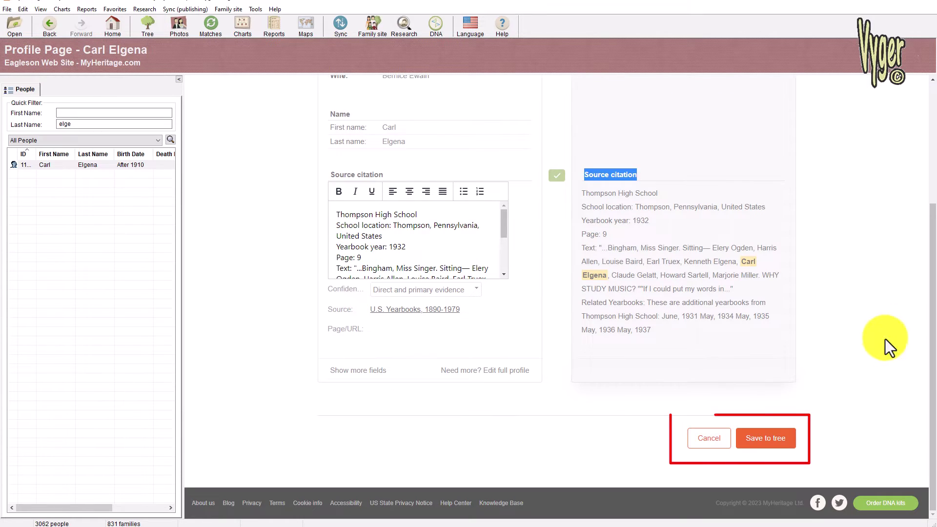
click(767, 439)
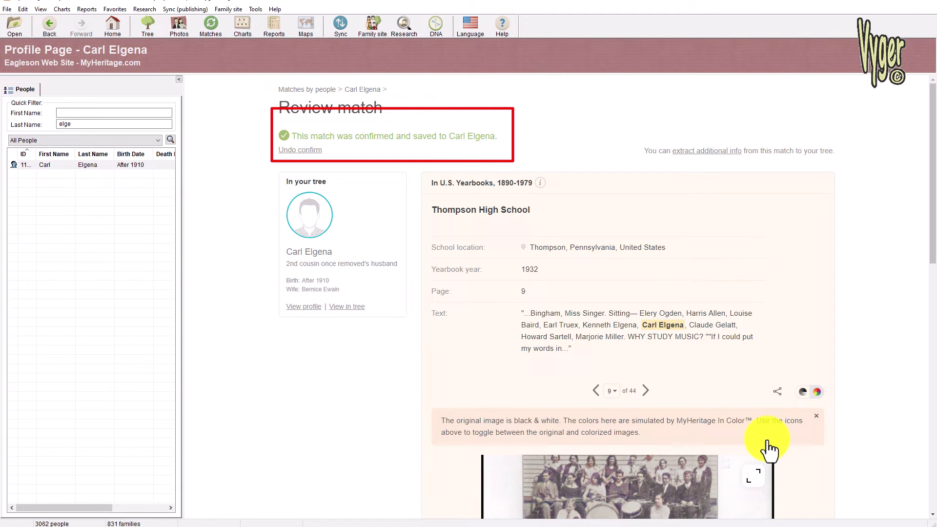
click(309, 308)
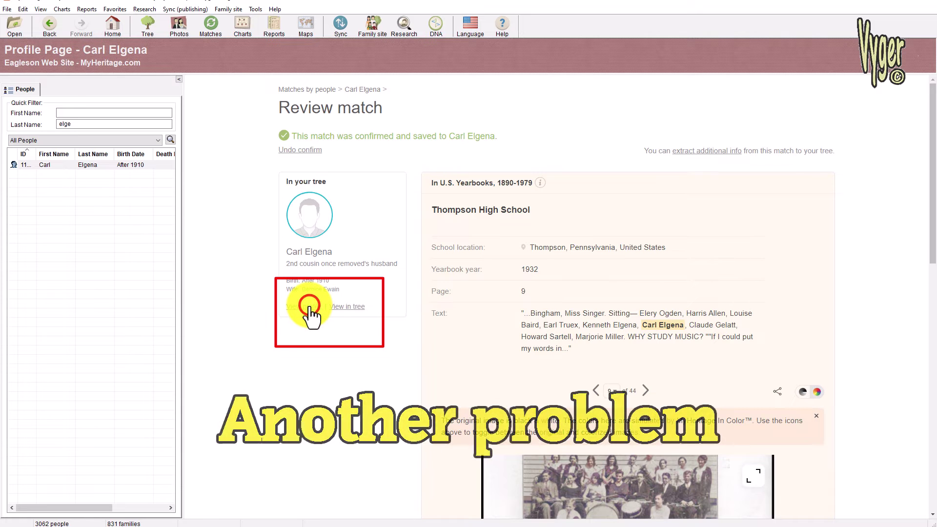
click(310, 307)
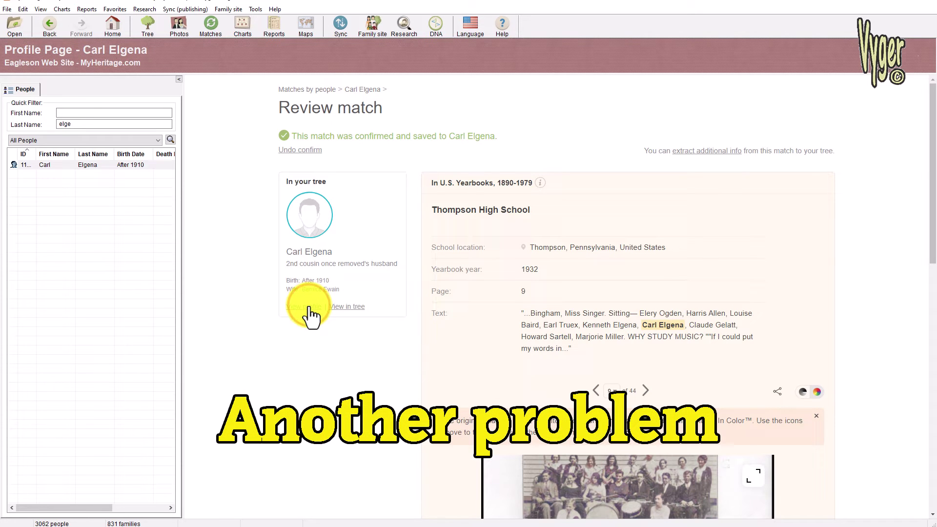
double_click(88, 166)
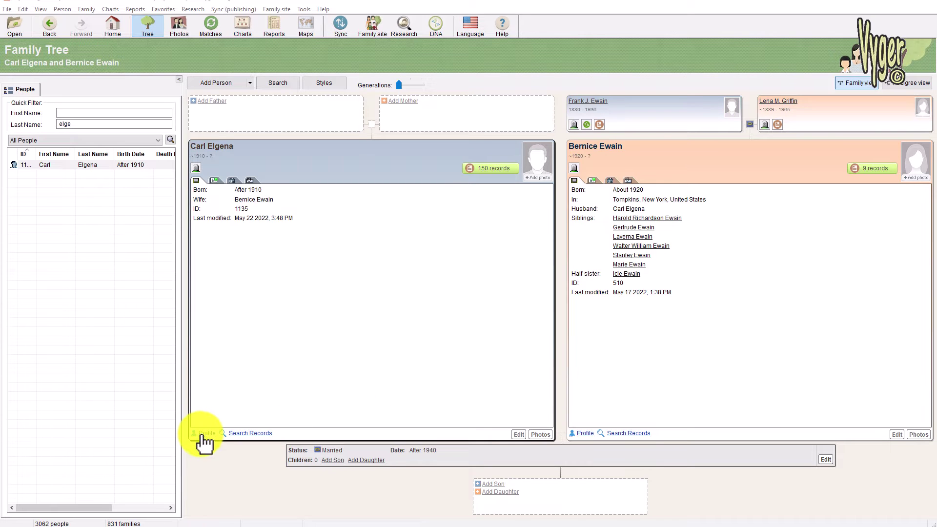
click(203, 433)
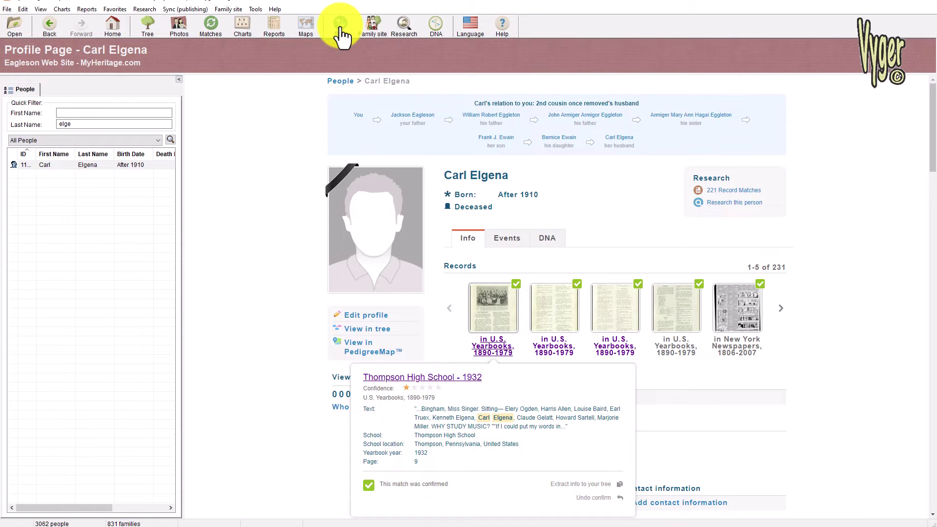
click(340, 27)
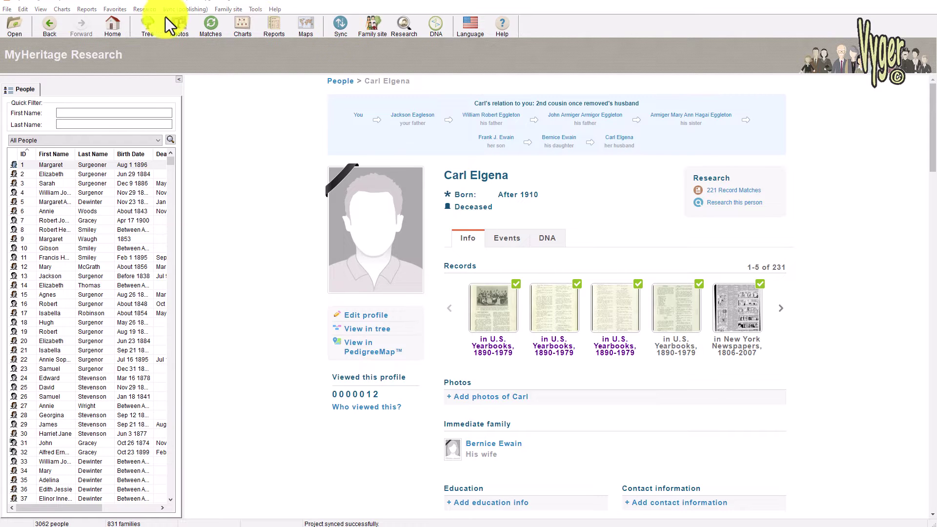
Start a GEDCOM export of the project and save it as mh-bug-test.ged.
click(8, 10)
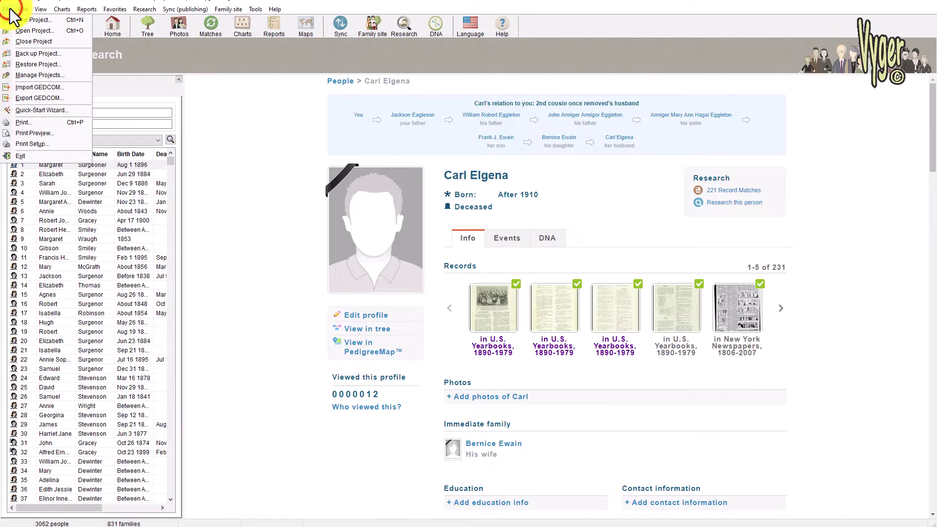
click(30, 100)
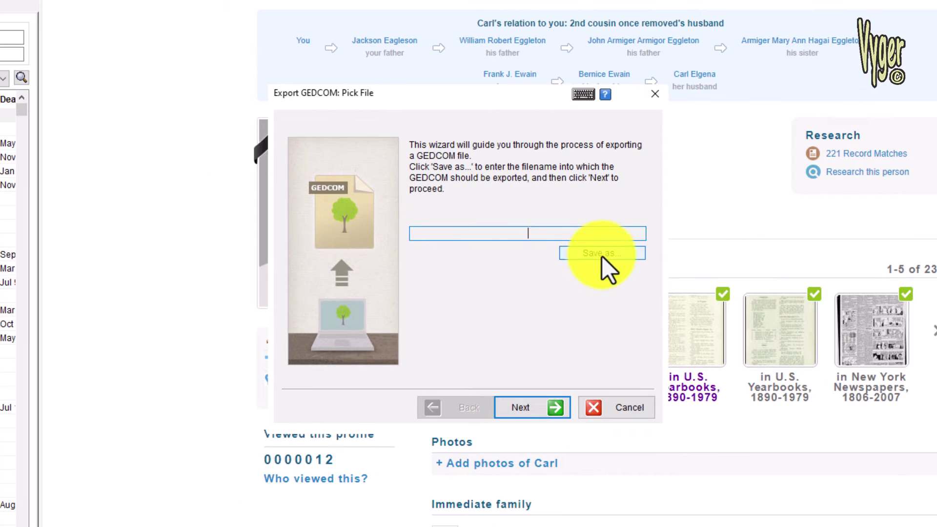
click(603, 253)
click(404, 478)
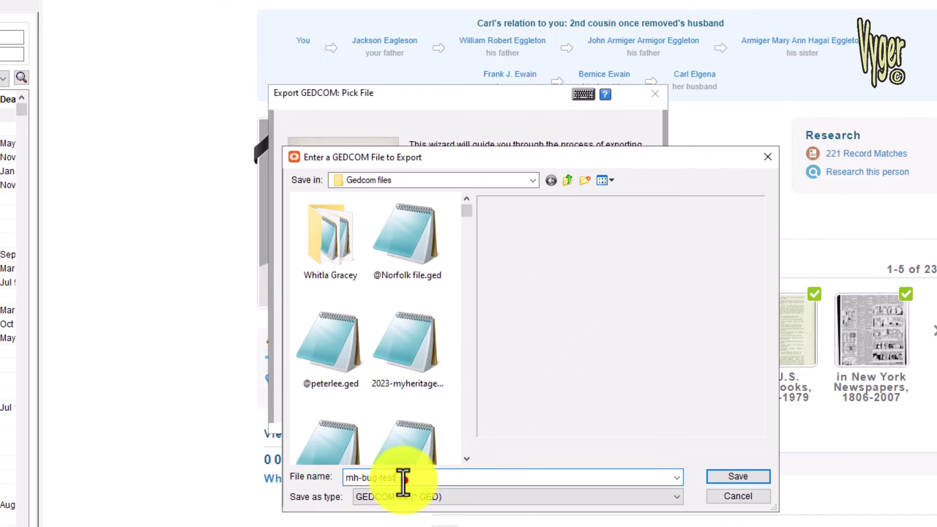
double_click(404, 478)
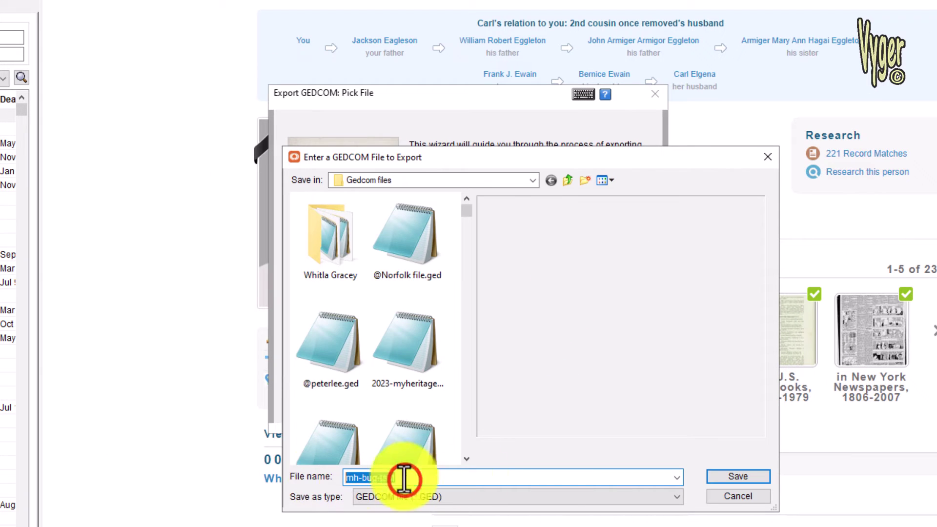
click(739, 478)
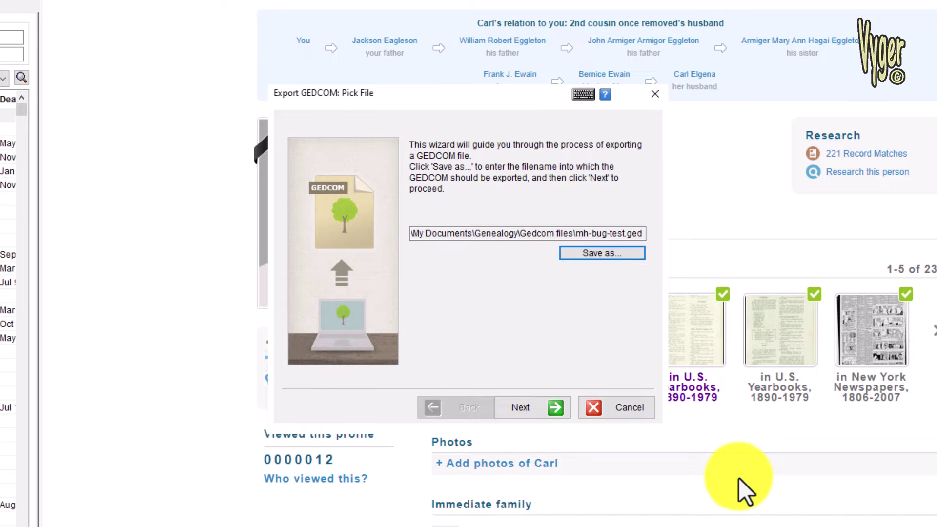
Export all people, notes and photos, copying the photos into their own subfolder.
click(533, 407)
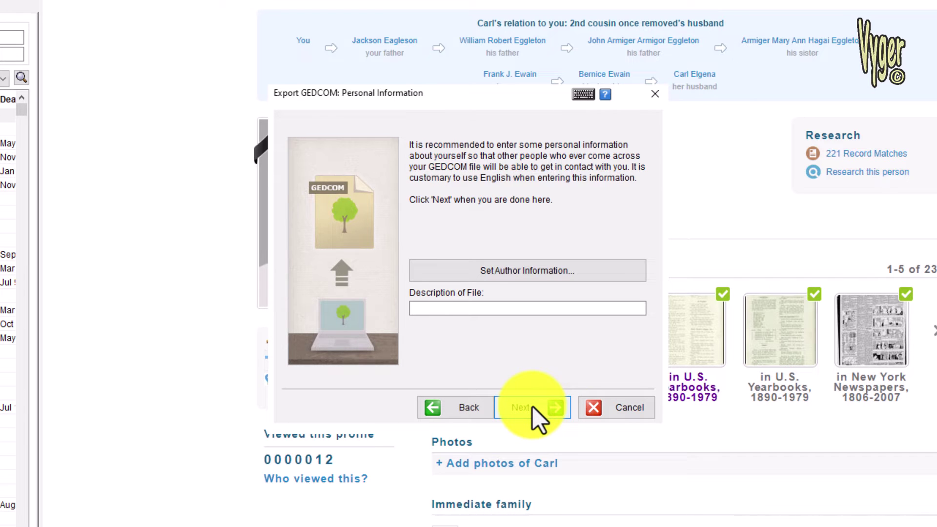
click(532, 406)
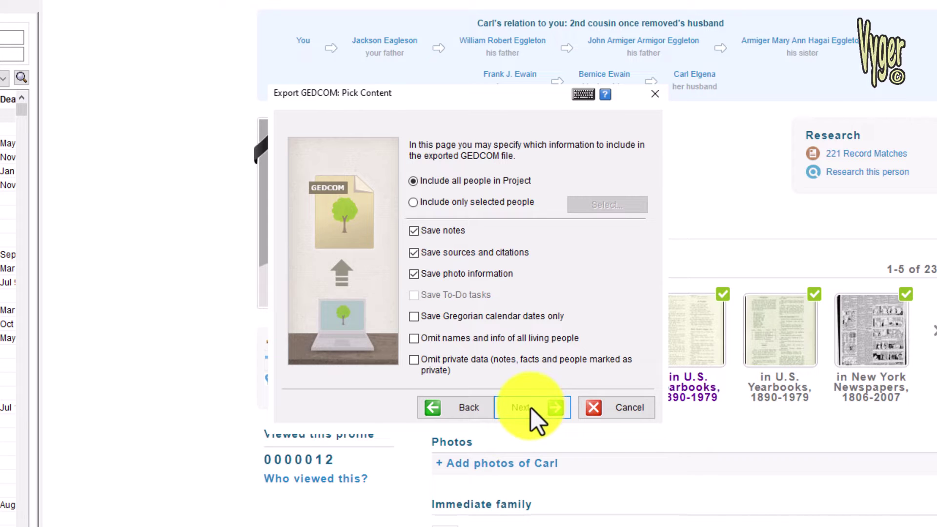
click(525, 412)
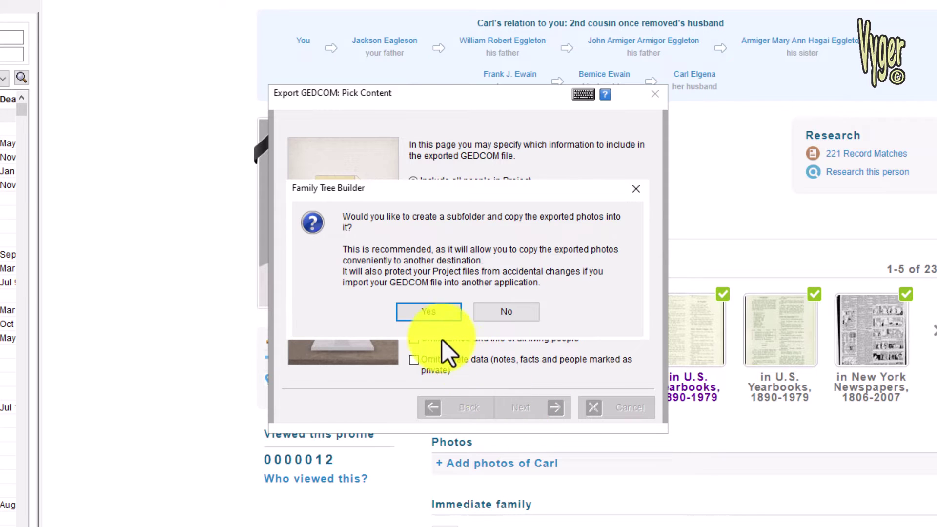
click(414, 314)
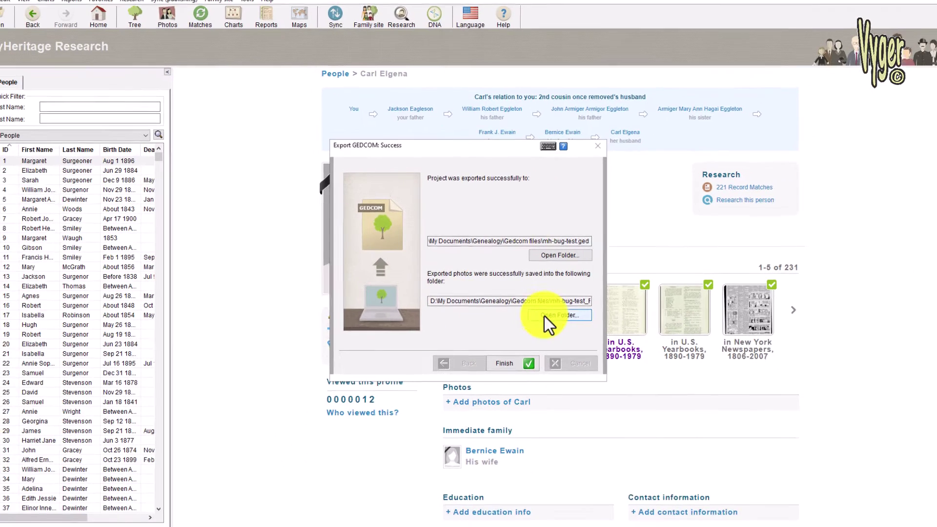
Open the mh-bug-test_Photos folder and scroll through its 190 exported photo thumbnails.
click(592, 337)
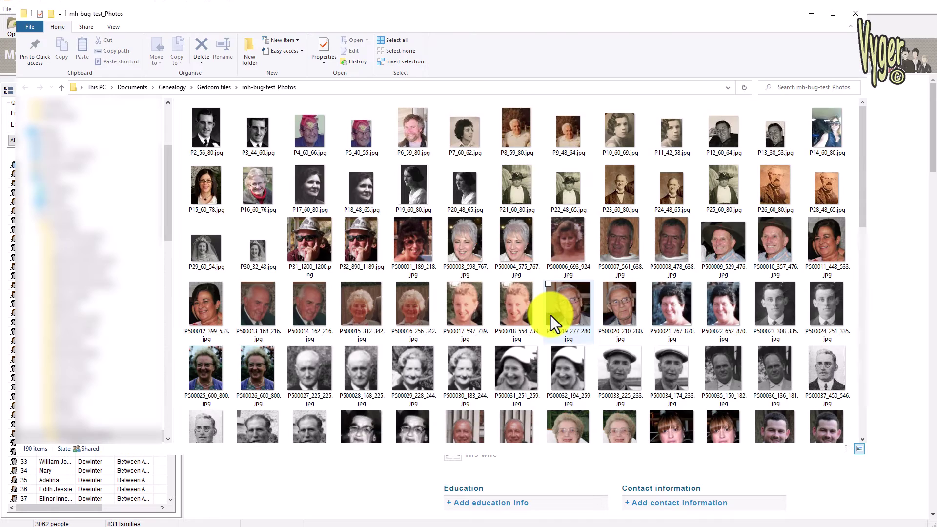
scroll(551, 316, down, 2)
scroll(550, 316, down, 5)
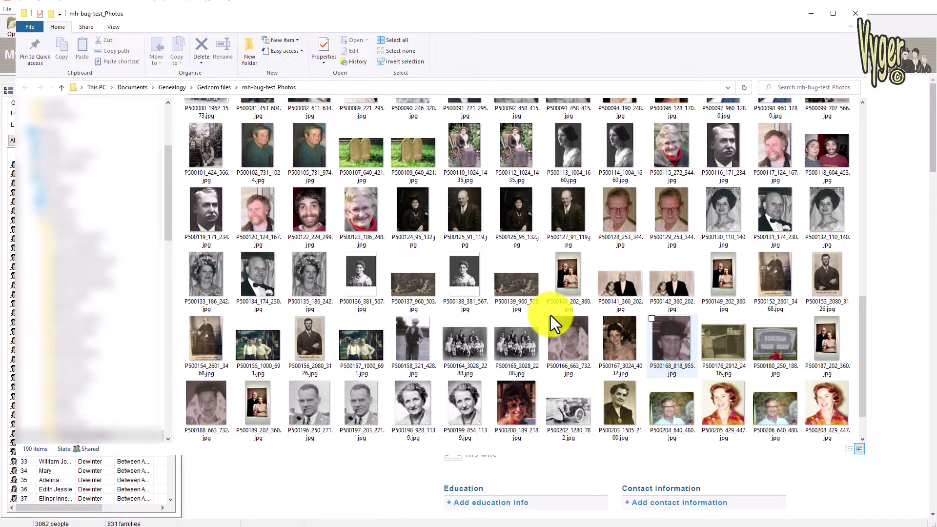
scroll(550, 316, down, 1)
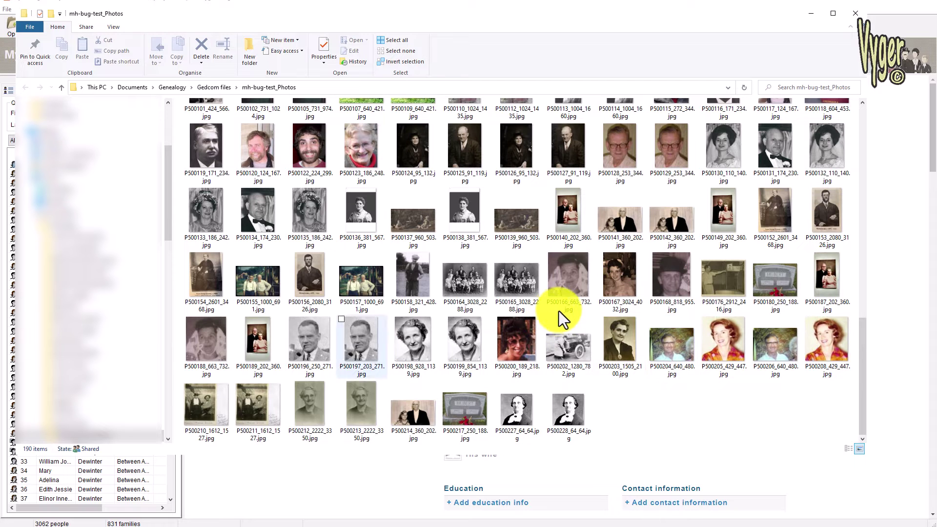
scroll(689, 241, up, 3)
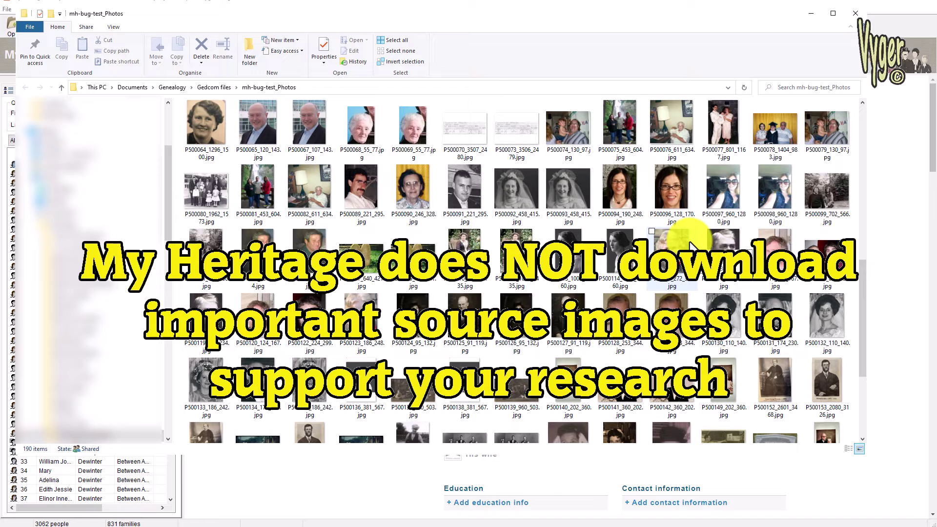
scroll(690, 242, up, 3)
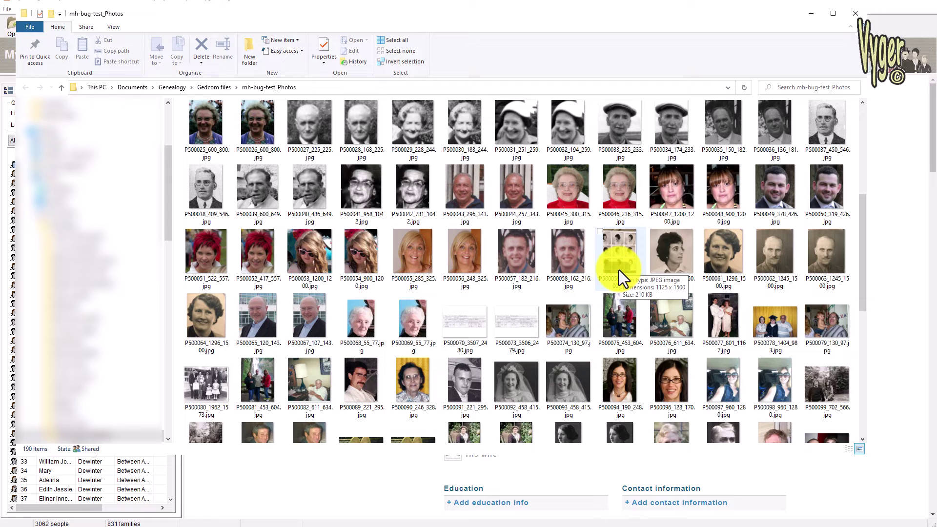
scroll(618, 270, up, 3)
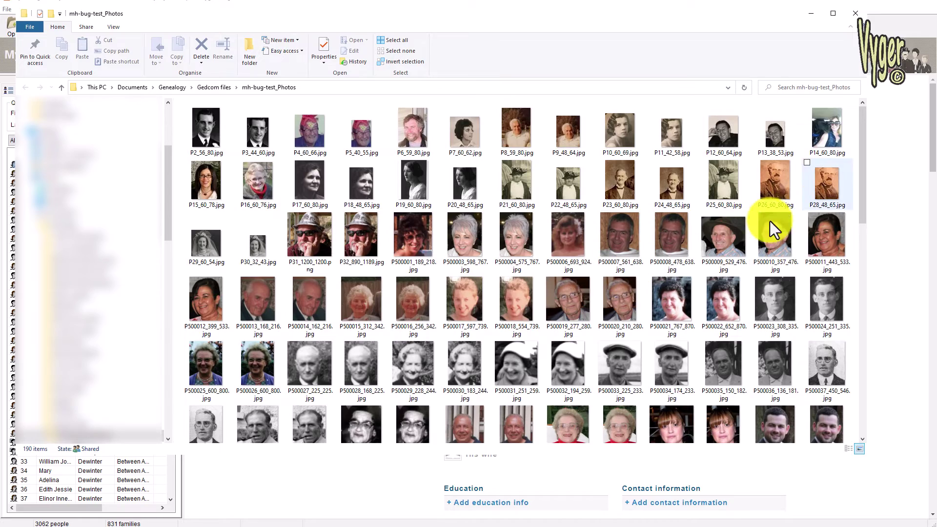
Select photos P500198 and P500199, clear the selection, and keep browsing the thumbnails.
drag(861, 192, 879, 405)
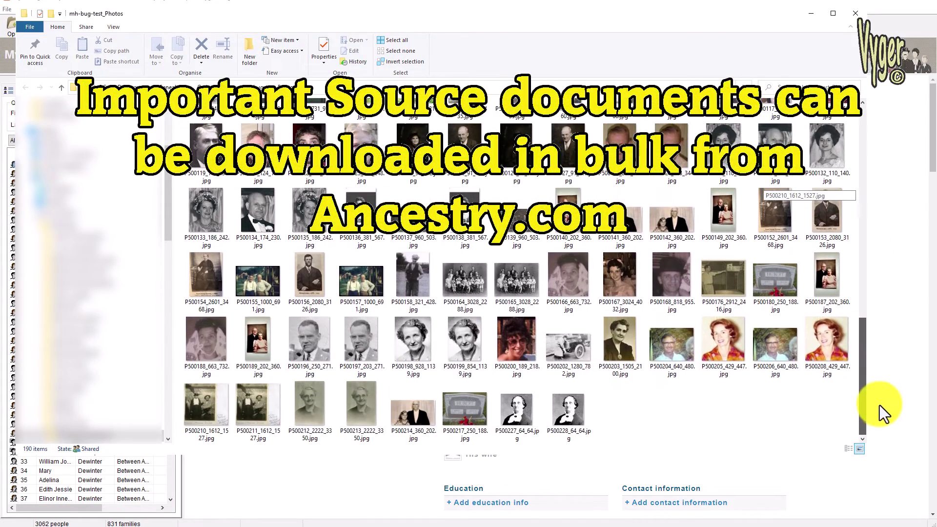
click(414, 351)
ctrl+click(488, 348)
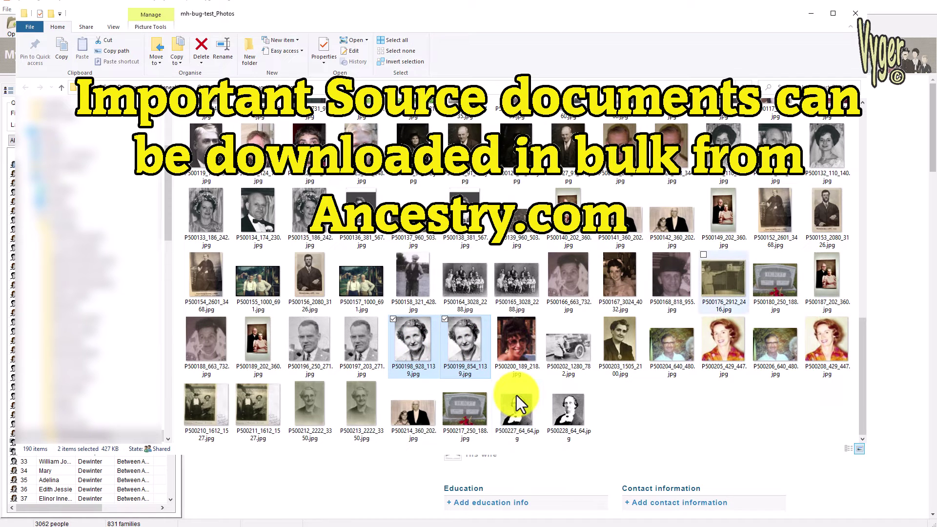
click(855, 408)
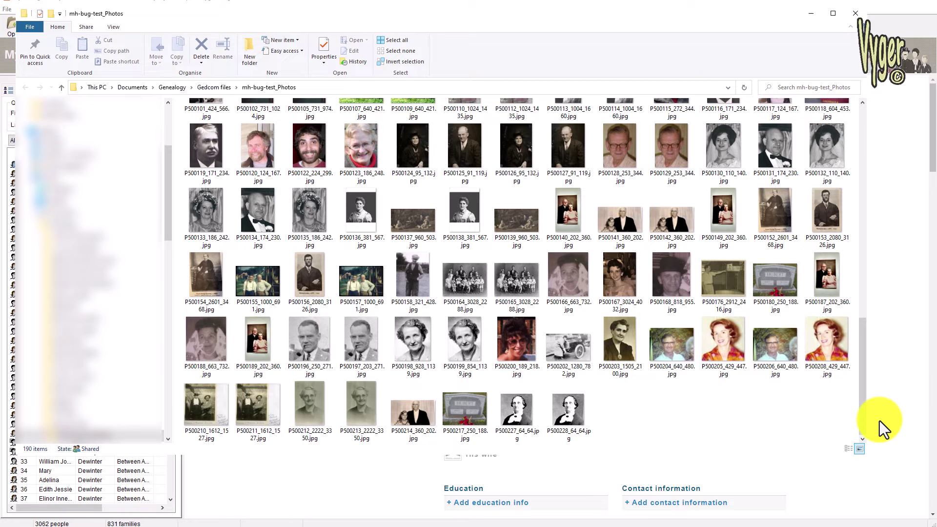
scroll(593, 281, up, 10)
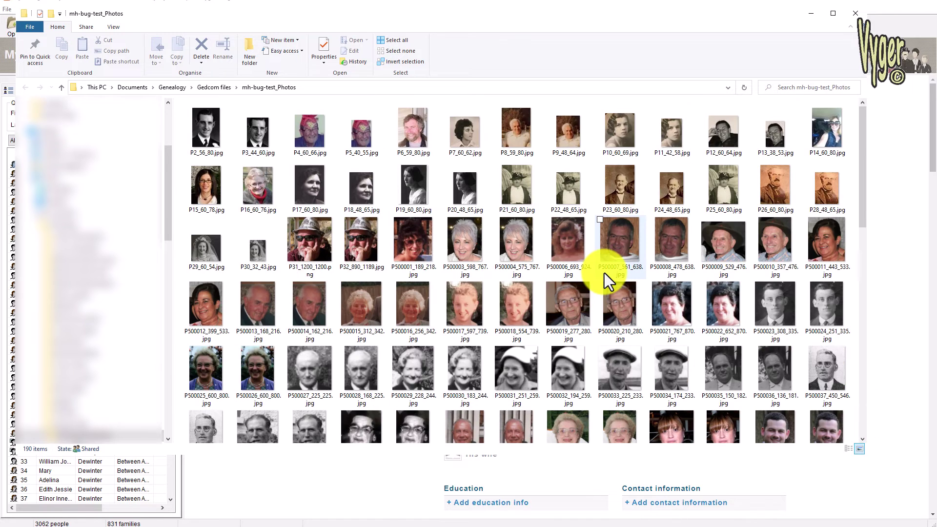
mouse_move(604, 274)
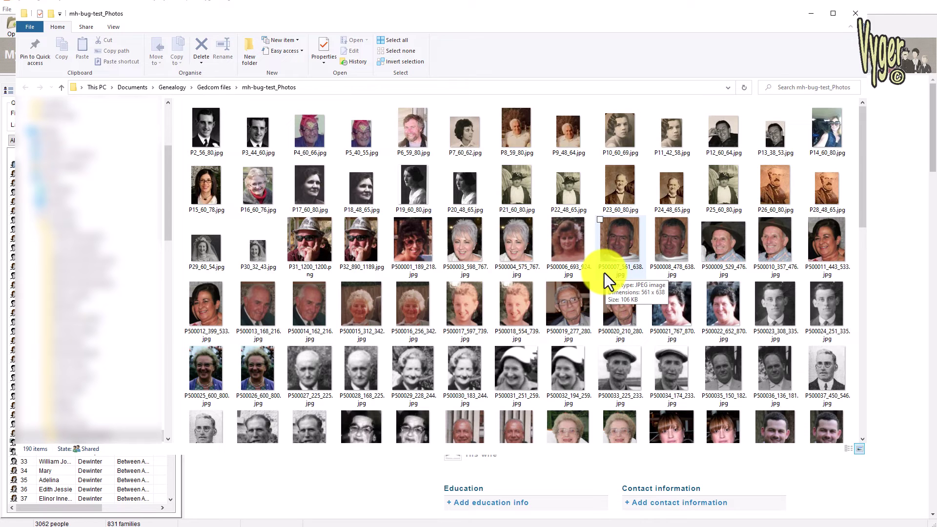
scroll(604, 273, down, 3)
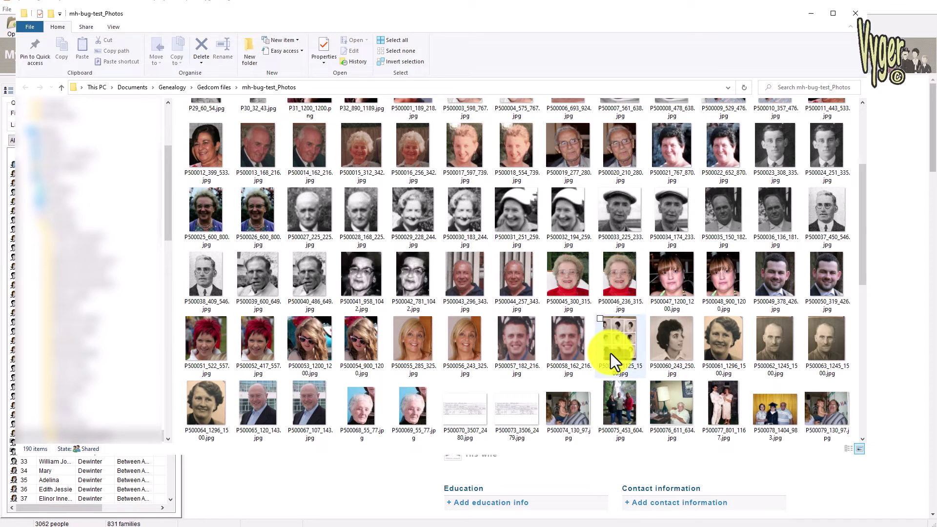
mouse_move(610, 354)
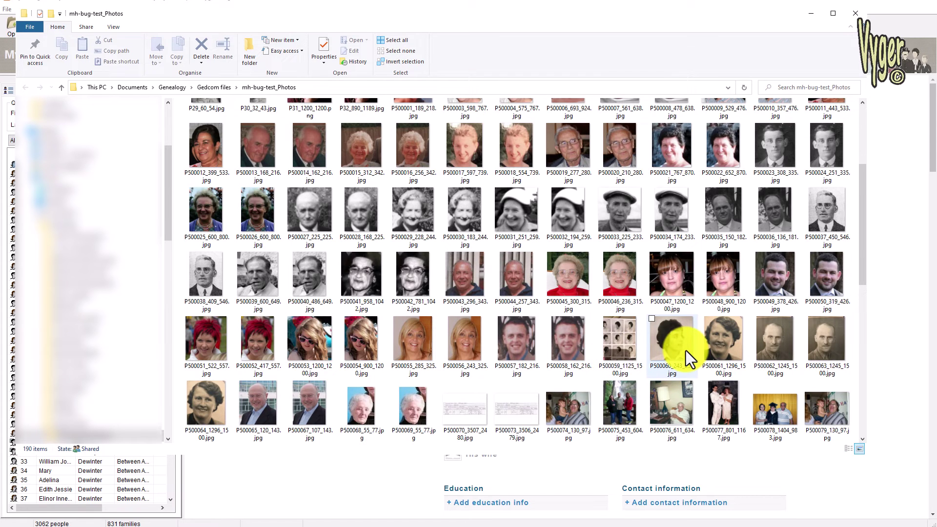
scroll(685, 350, down, 5)
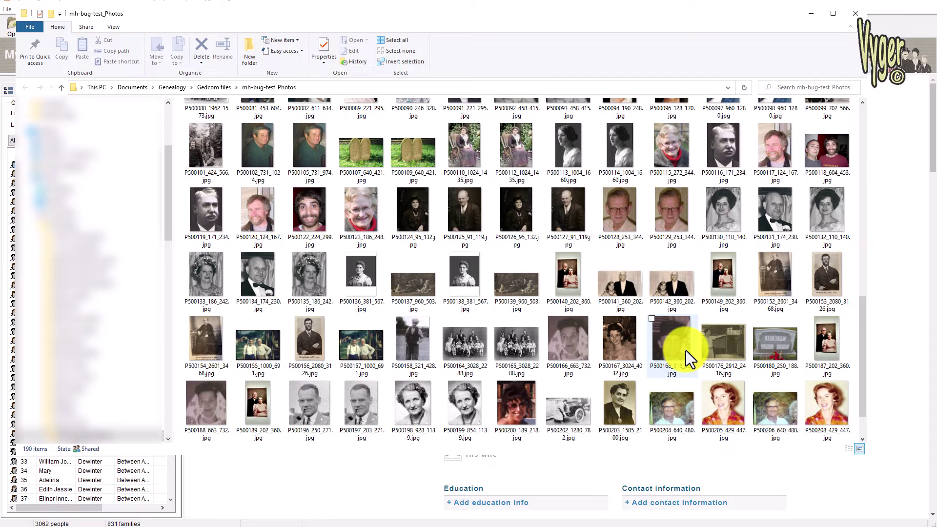
scroll(686, 351, down, 1)
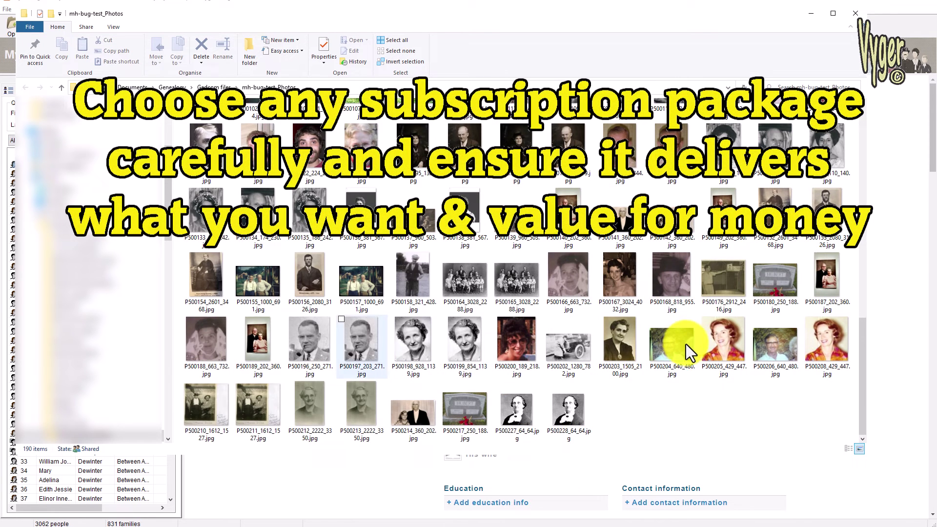
Scroll back up through the exported mh-bug-test_Photos thumbnails.
scroll(687, 244, up, 3)
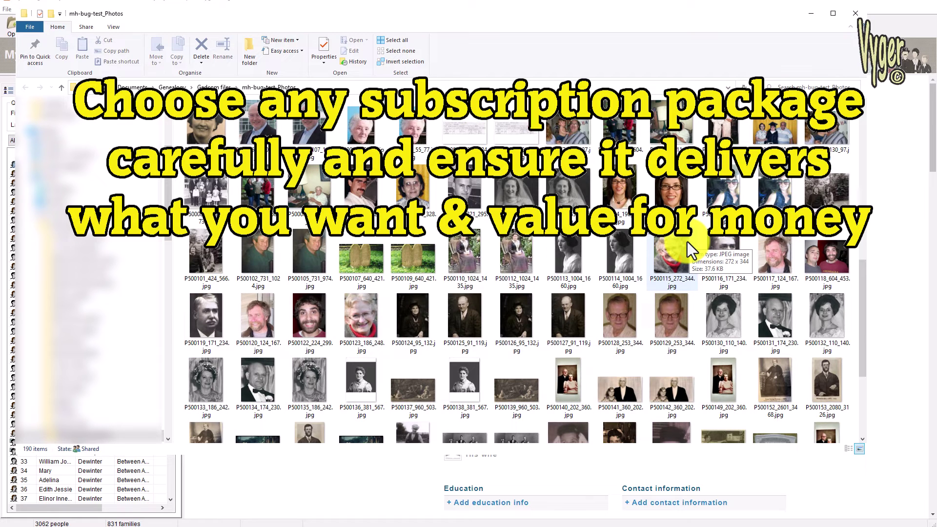
scroll(688, 242, up, 3)
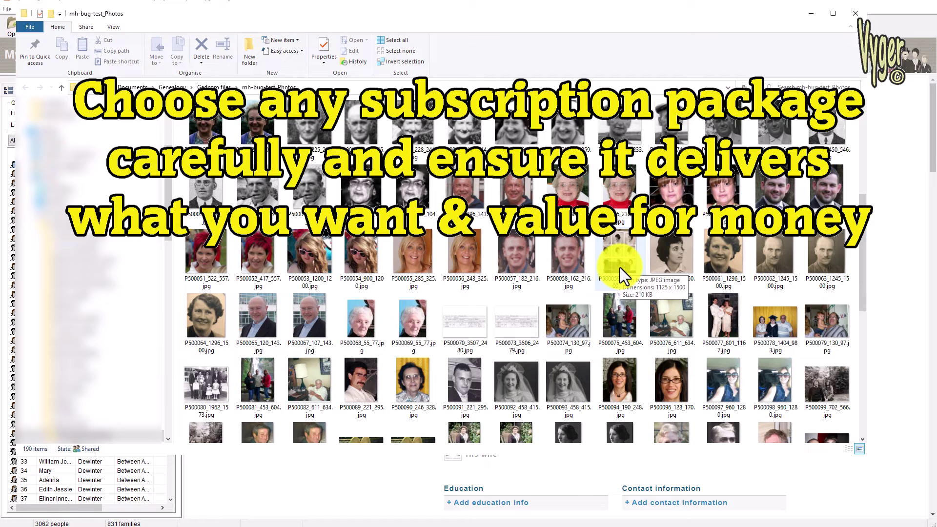
scroll(620, 267, up, 5)
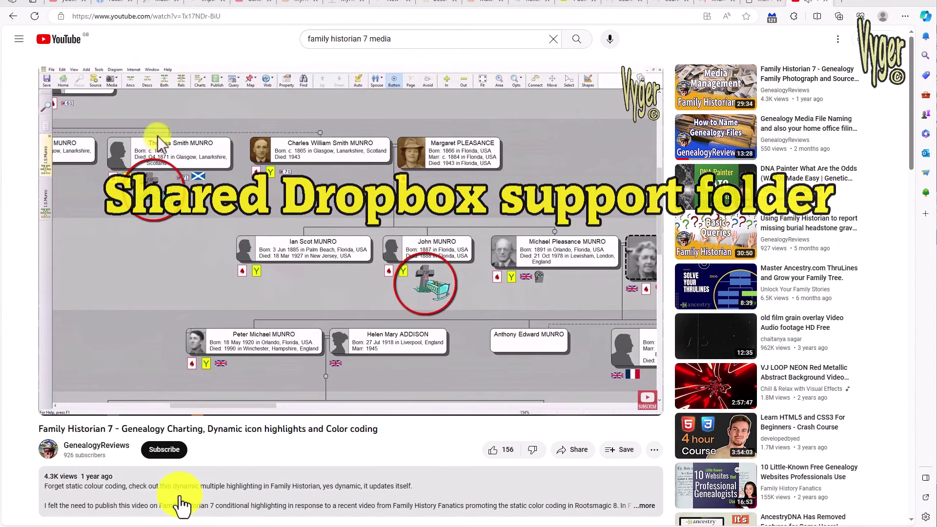
Expand the video description and follow its bit.ly link to the shared Dropbox support folder.
click(179, 499)
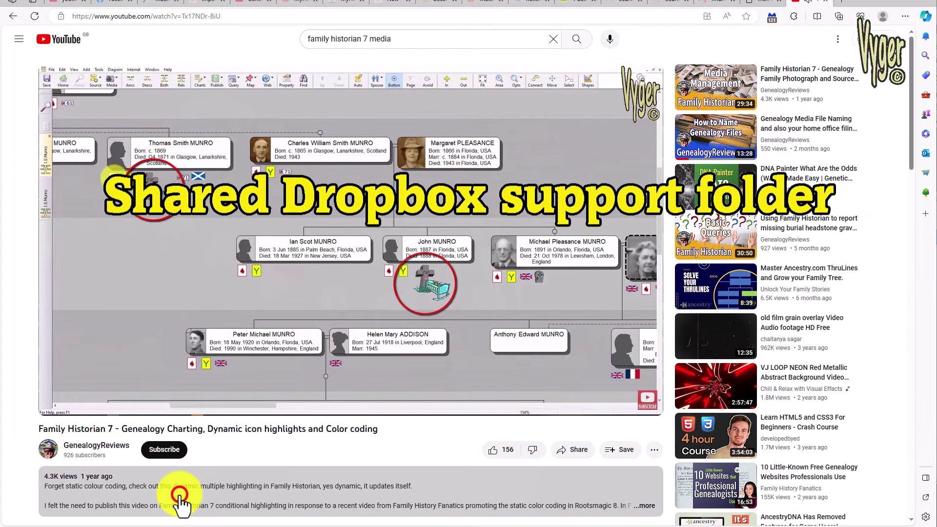
scroll(285, 481, down, 5)
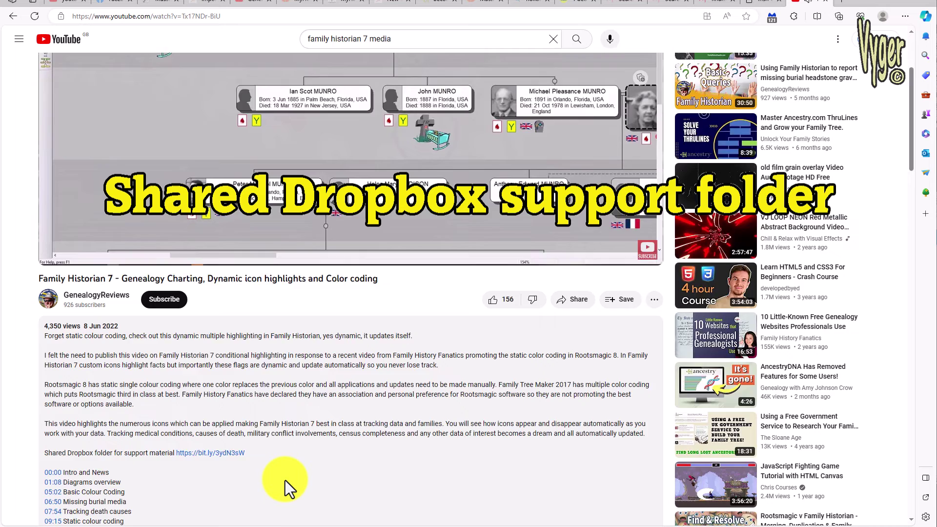
scroll(285, 480, down, 2)
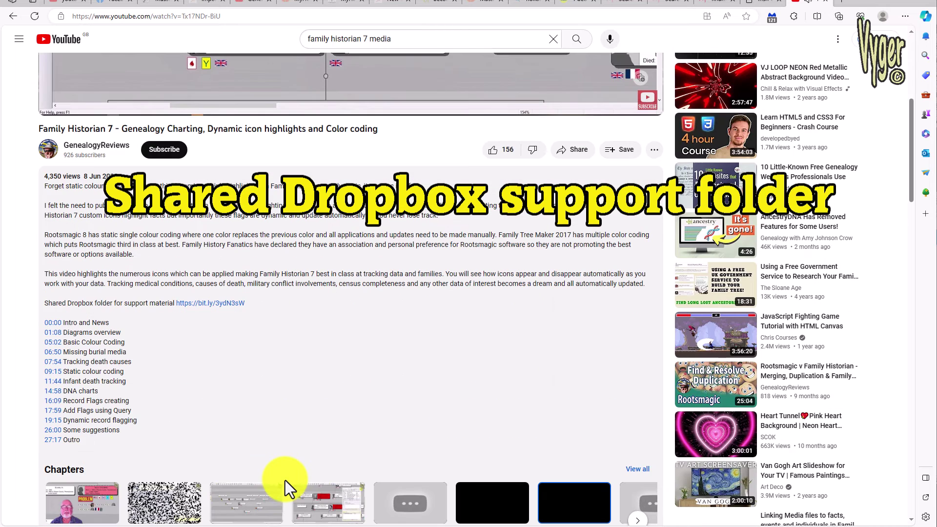
click(247, 302)
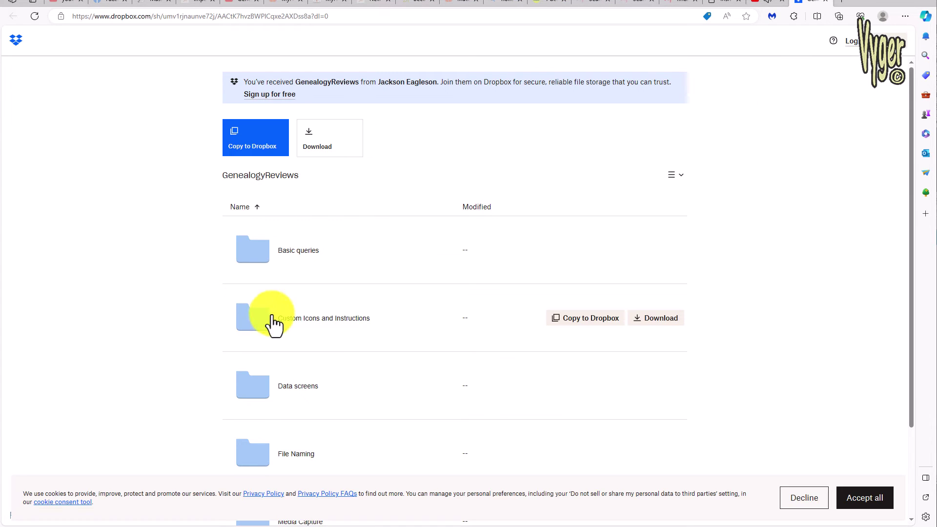
Open the Custom Icons and Instructions folder in the shared GenealogyReviews Dropbox folder.
click(338, 320)
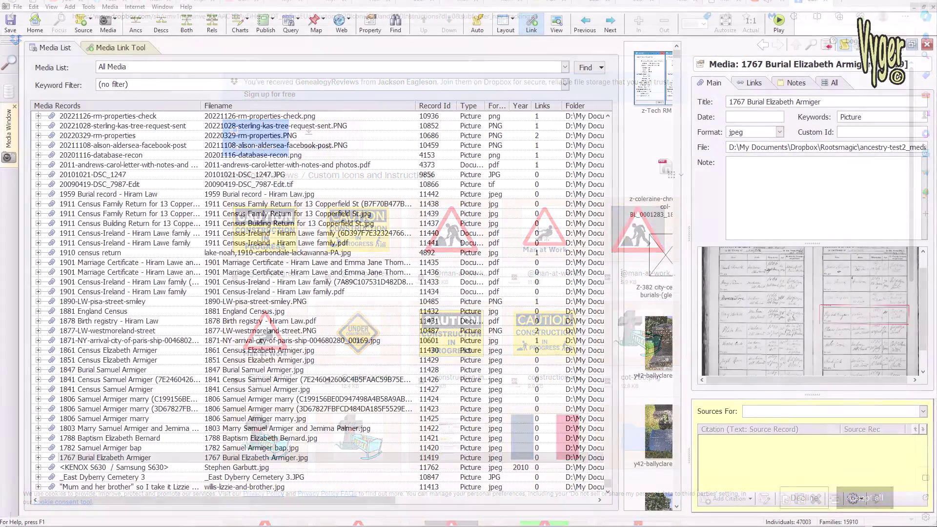
Zoom to the boxed burial entry, filter media to New/Unlinked Media, then open its register image.
scroll(840, 324, up, 5)
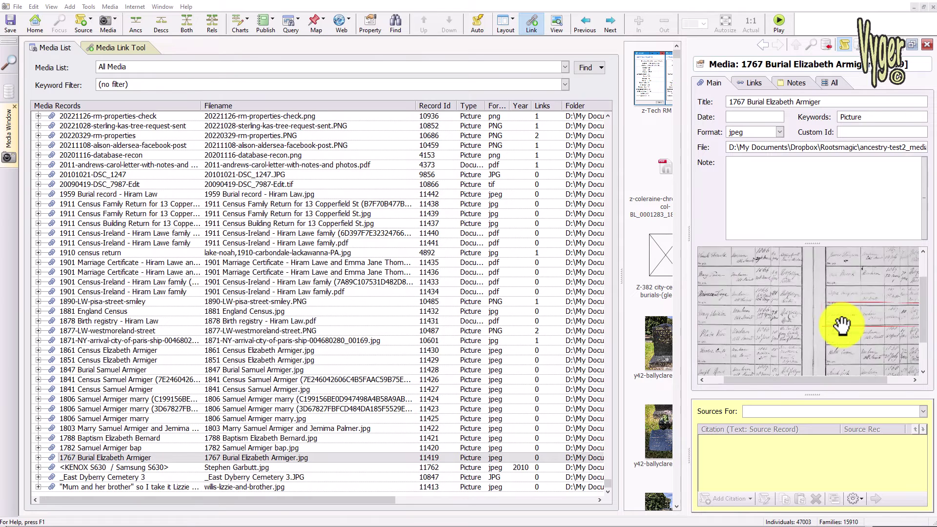
drag(841, 325, 742, 316)
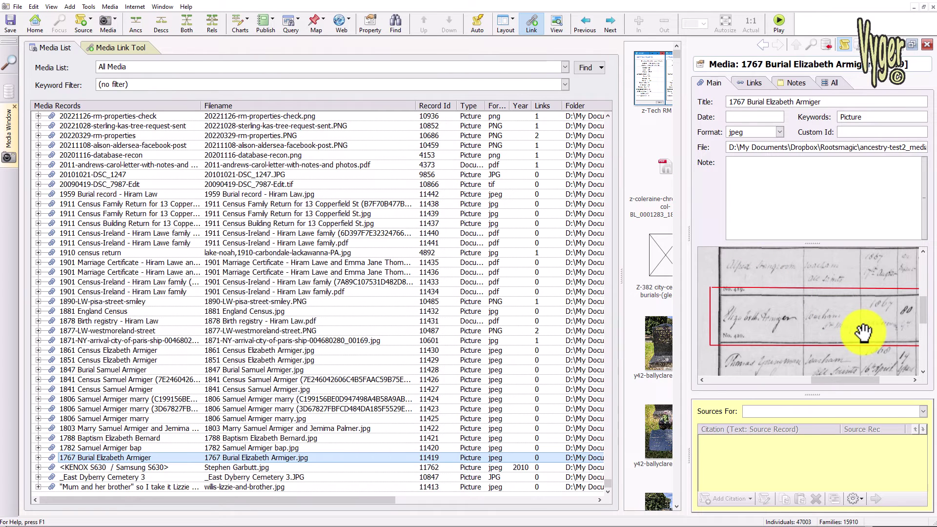
click(560, 67)
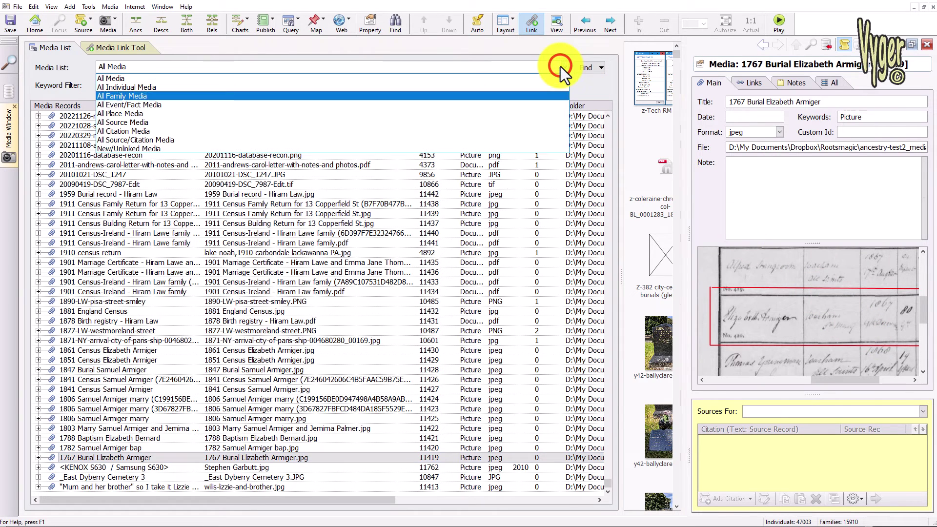
click(540, 147)
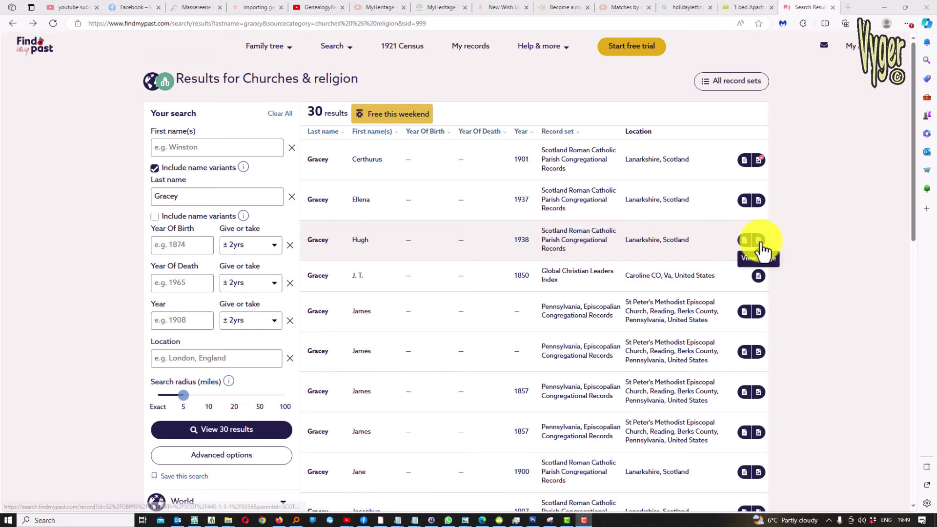
click(759, 242)
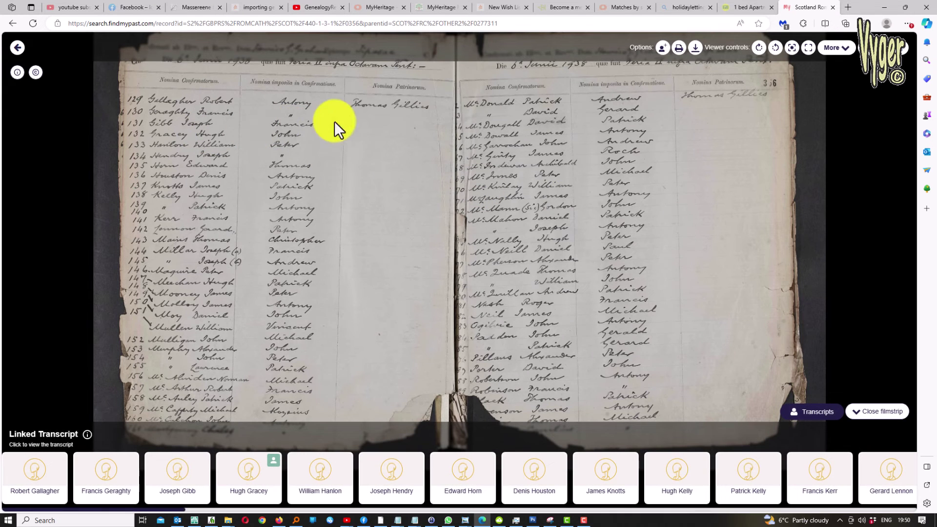
Download the Findmypast register page as s2_gbprs_romcath_scot_440-1-3-1_0356.jpg.
click(695, 48)
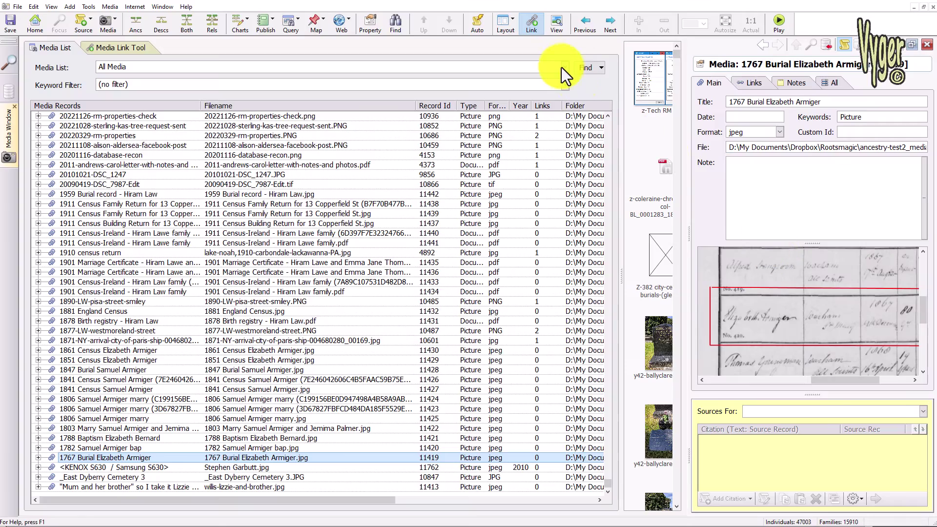
Filter the Media List to New/Unlinked Media and select both 4034285_00760 records.
click(560, 67)
key(Down)
key(Down)
key(Down)
key(Down)
key(Down)
key(Down)
key(Down)
key(Down)
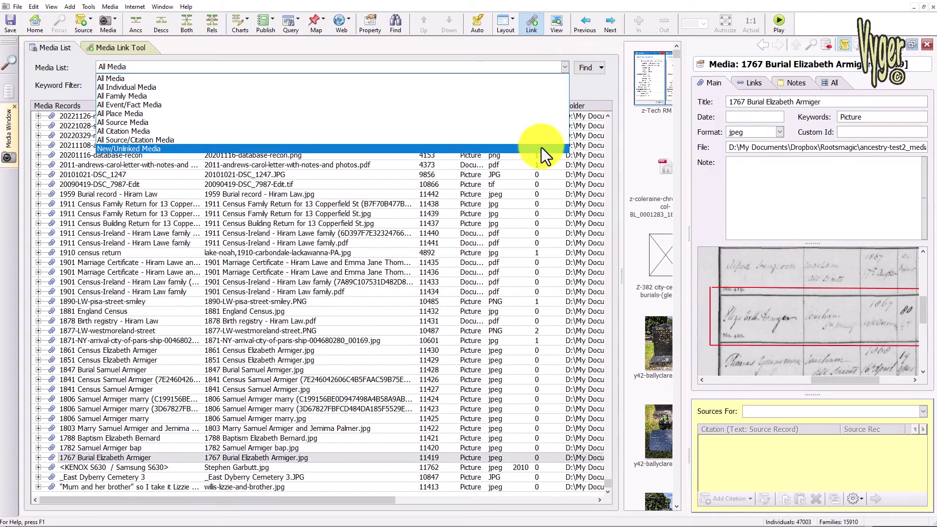
key(Return)
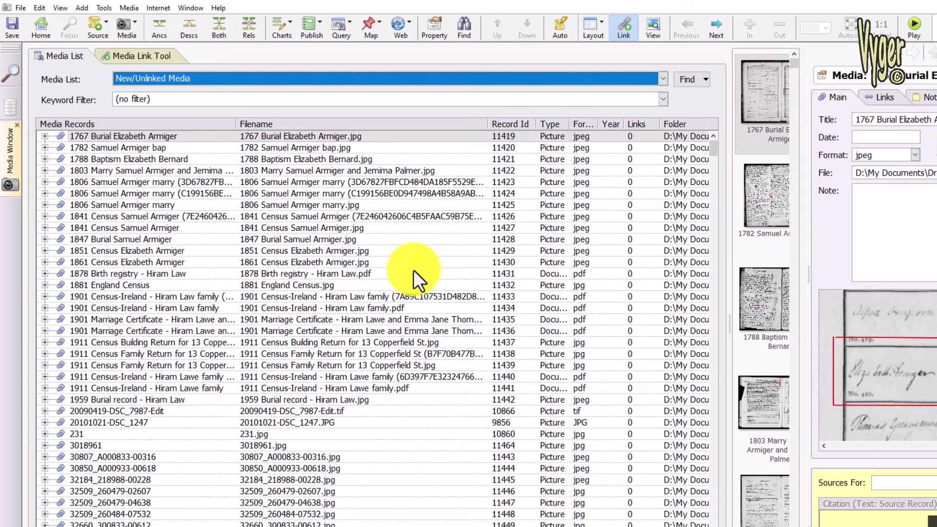
scroll(413, 270, down, 8)
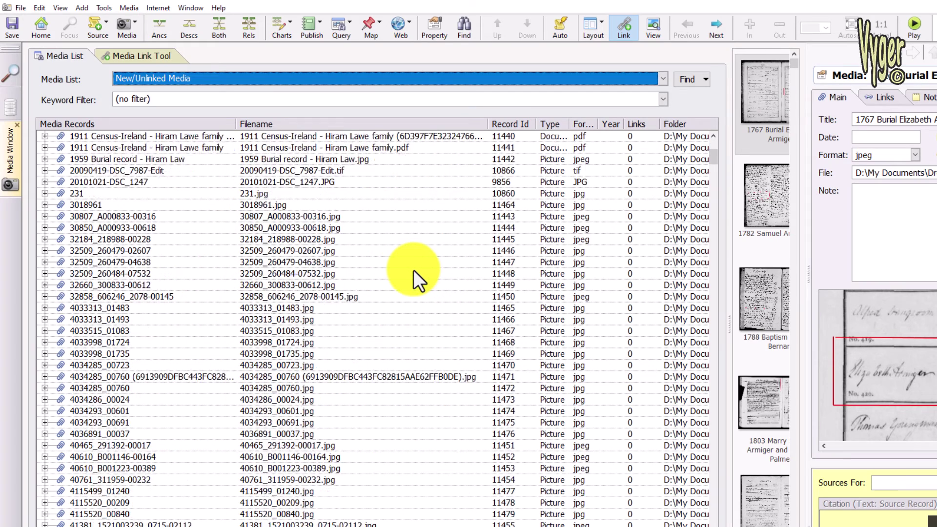
click(295, 342)
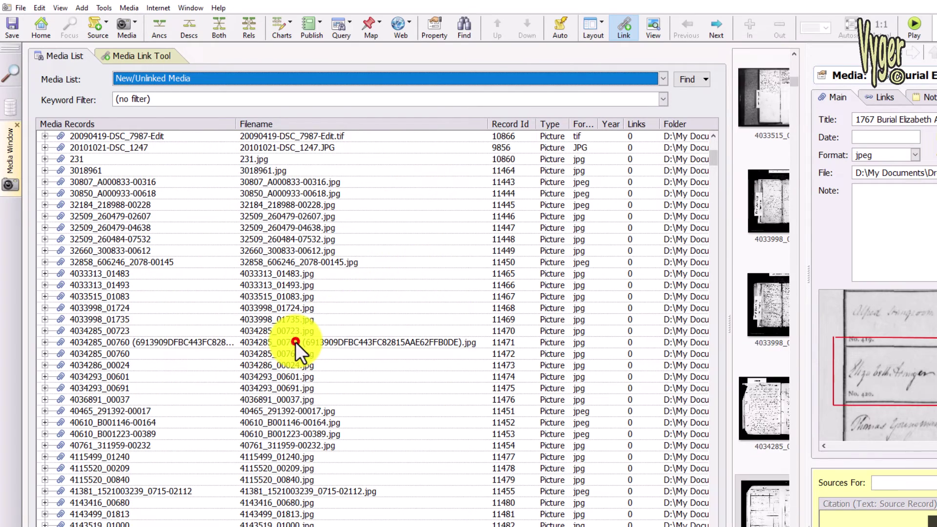
ctrl+click(296, 354)
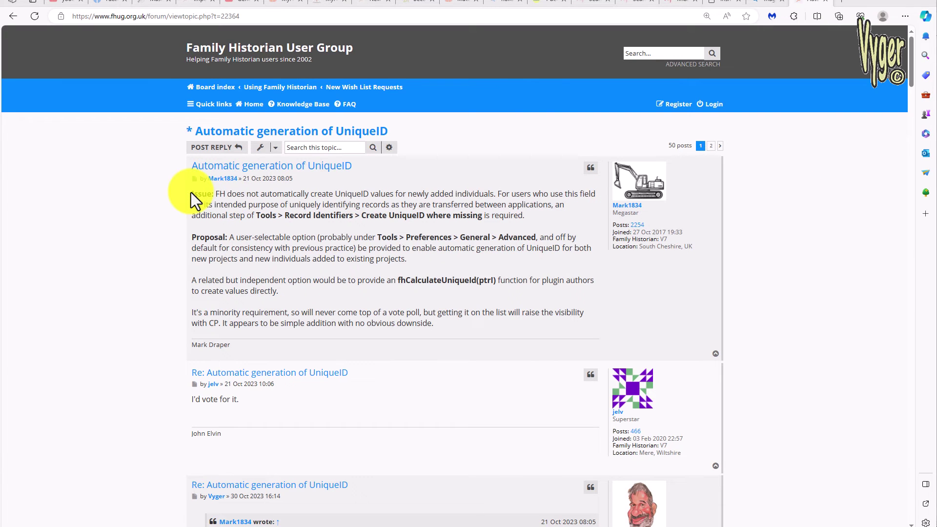
Highlight the forum post's UniqueID issue sentence, then bring up the exported GEDCOM in Notepad.
drag(193, 195, 499, 195)
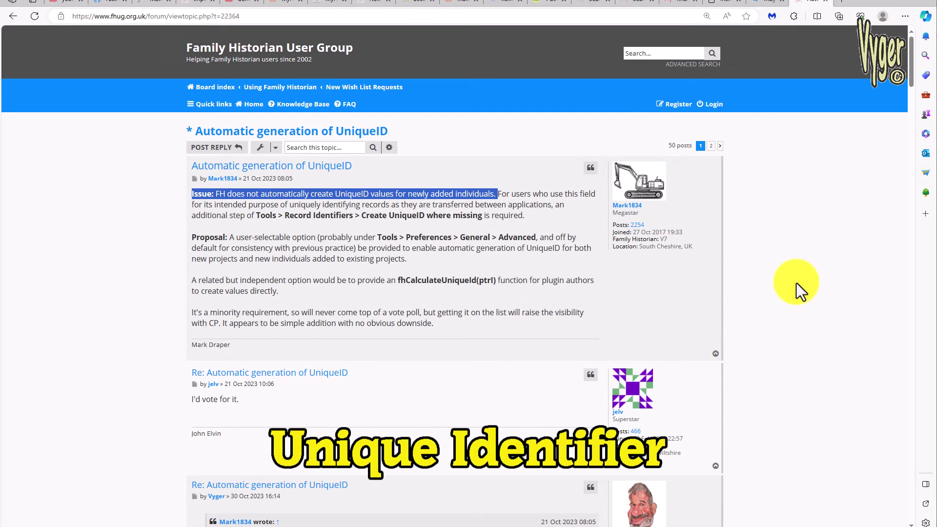
key(alt+Tab)
scroll(630, 191, down, 4)
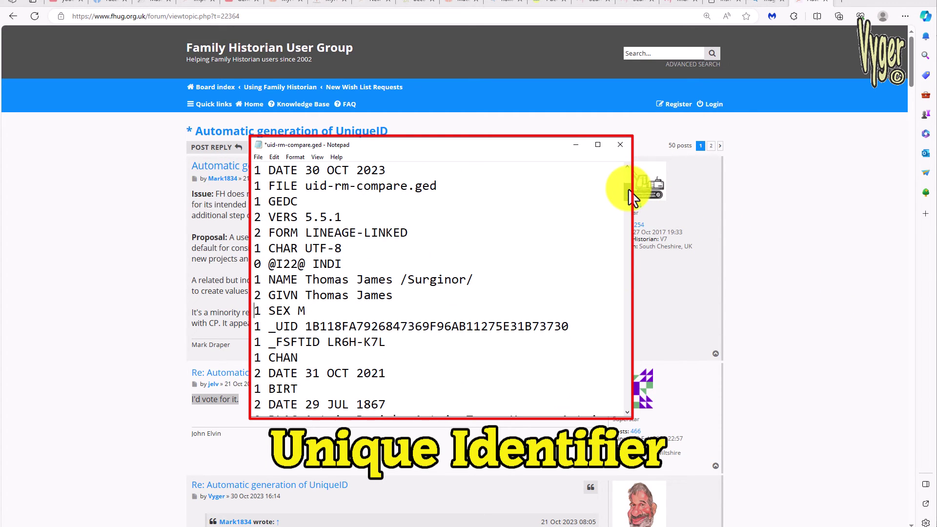
drag(253, 265, 351, 258)
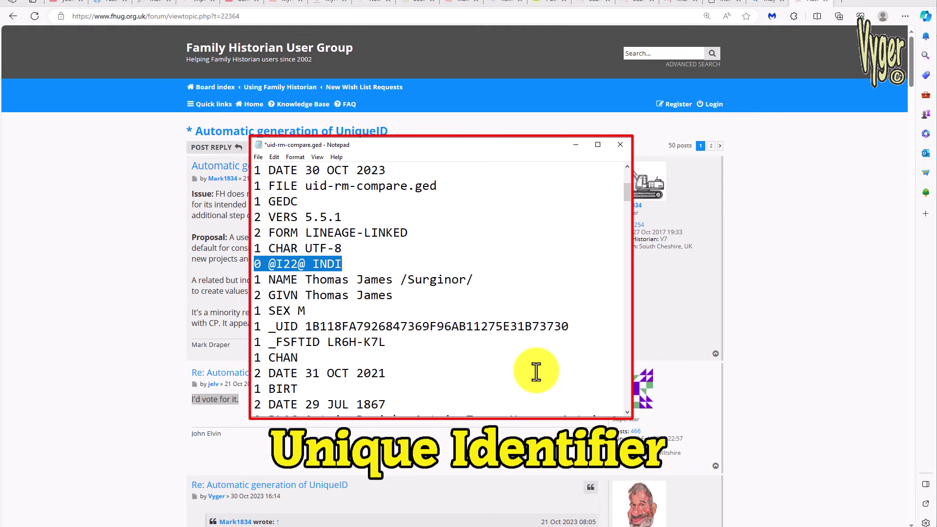
drag(305, 326, 568, 327)
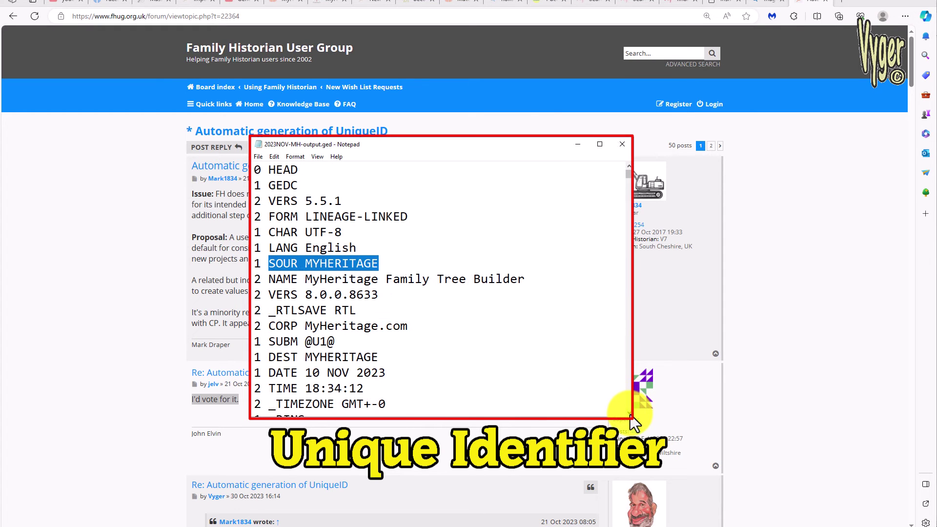
click(628, 413)
drag(630, 415, 630, 414)
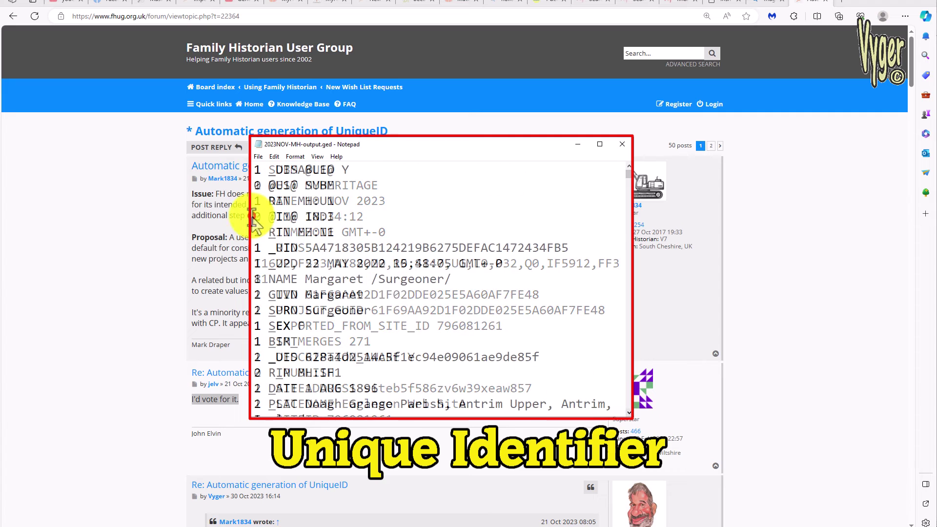
Mark the first individual's INDI and _UID lines in the other GEDCOM, then the forum's 'I'd vote for it' reply.
drag(254, 215, 345, 212)
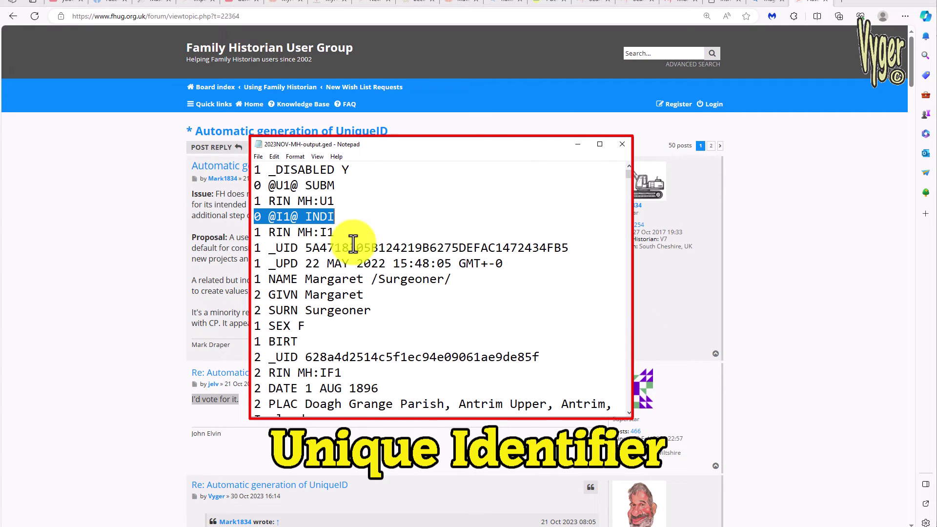
drag(305, 247, 574, 243)
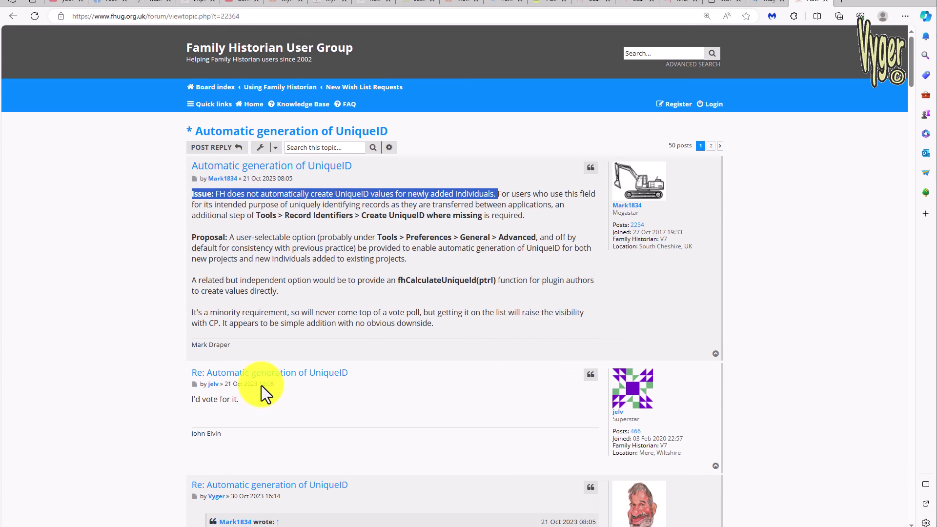
drag(184, 397, 246, 397)
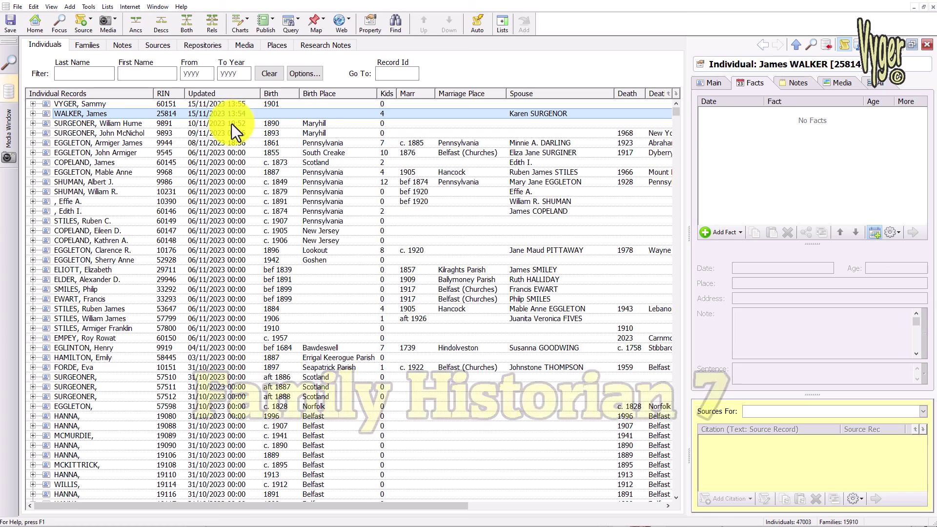
Open the individual updated 10/11/2023 19:52 and scroll through their Facts list.
click(232, 124)
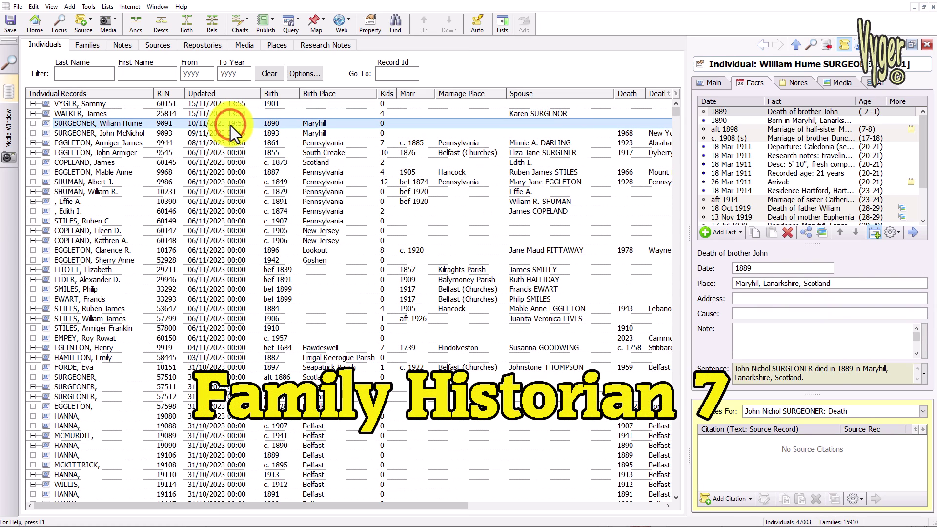
click(924, 147)
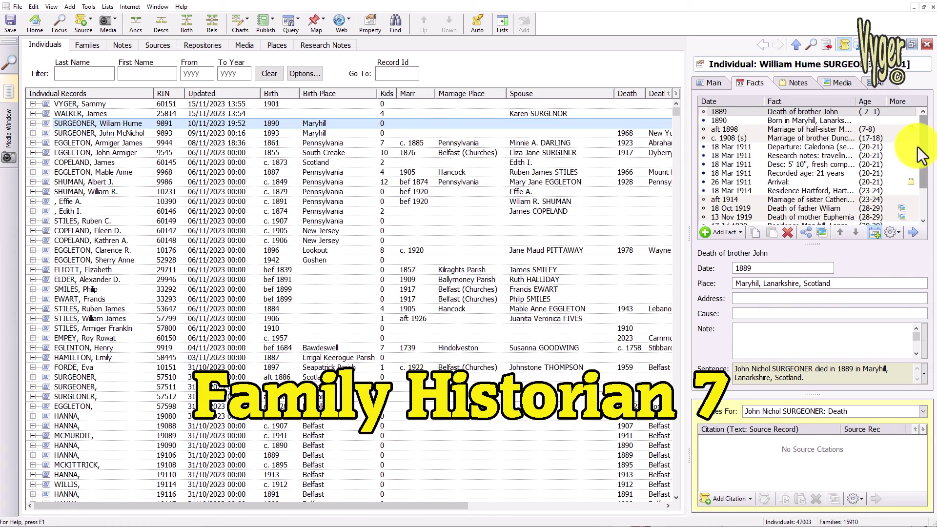
scroll(924, 148, down, 2)
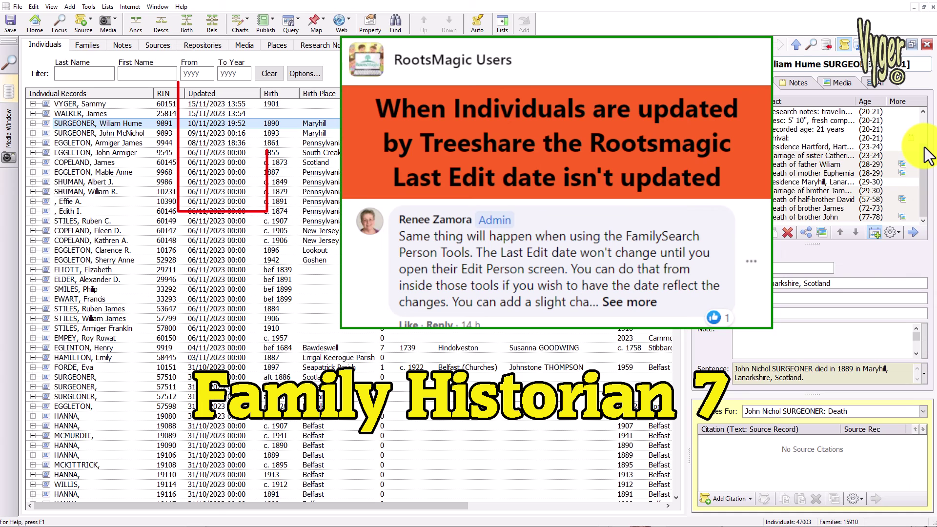
scroll(927, 203, up, 2)
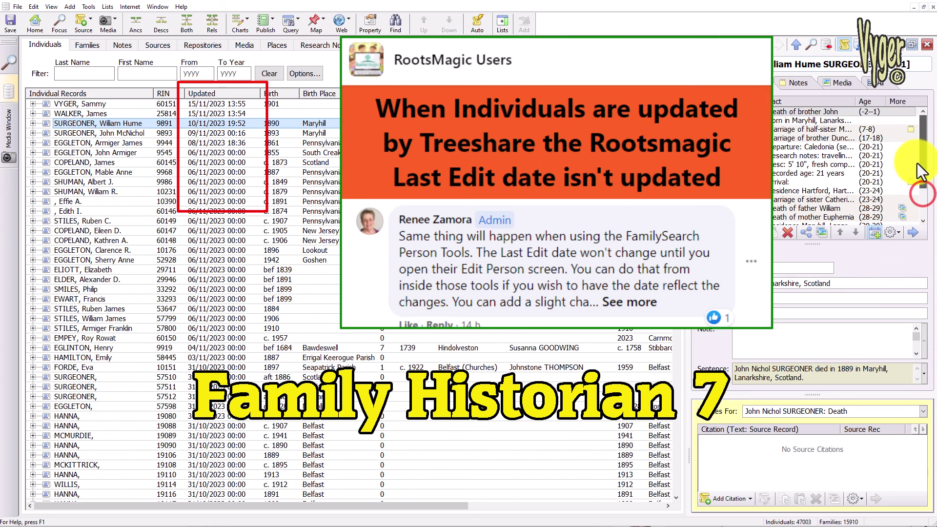